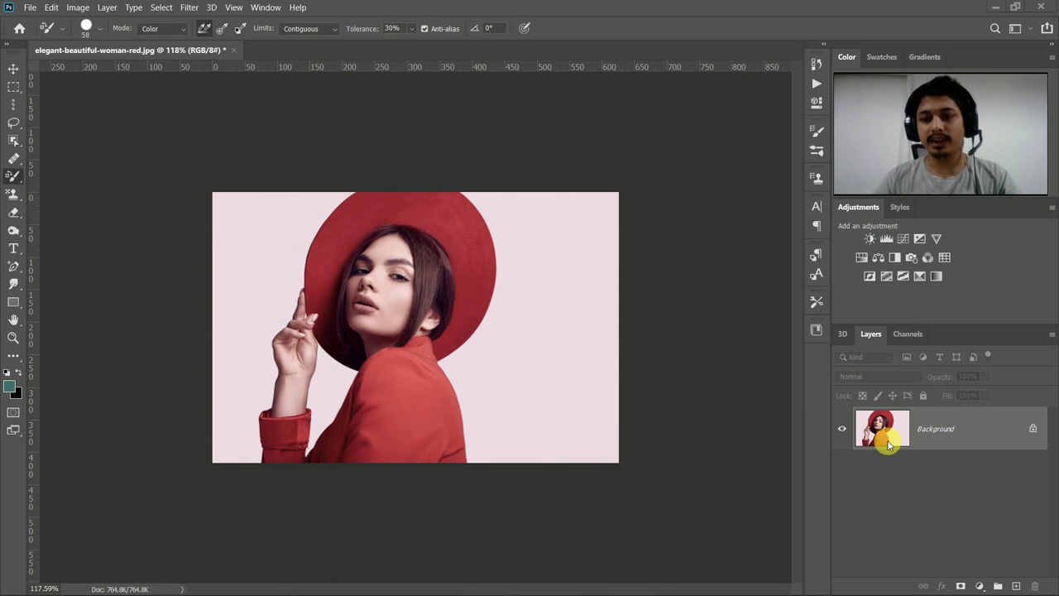
# Duplicate the photo onto Layer 1 and hide the Background layer
pyautogui.hotkey('ctrl', 'j')
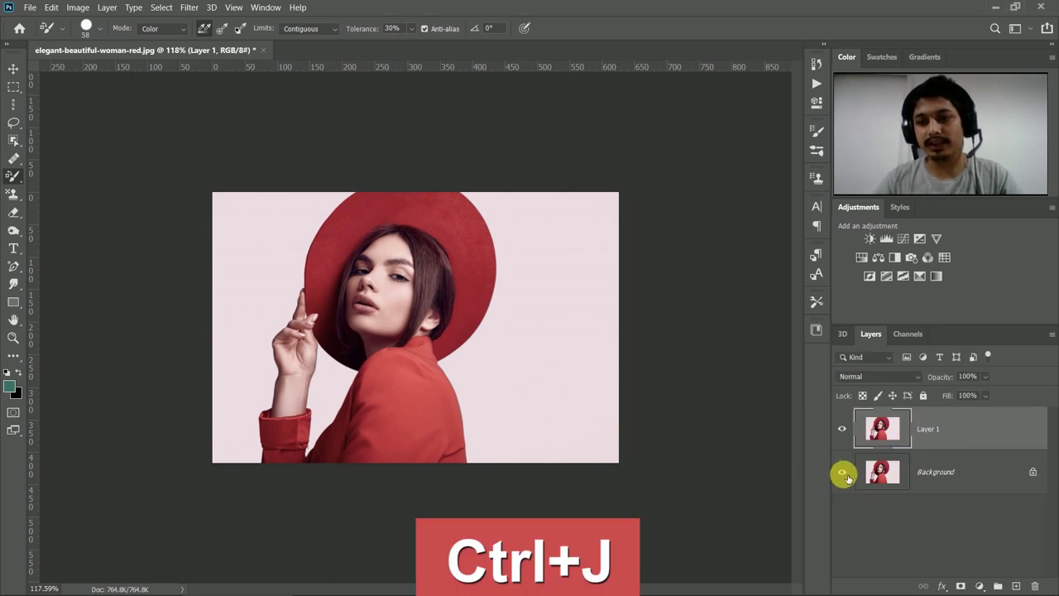
pyautogui.click(844, 474)
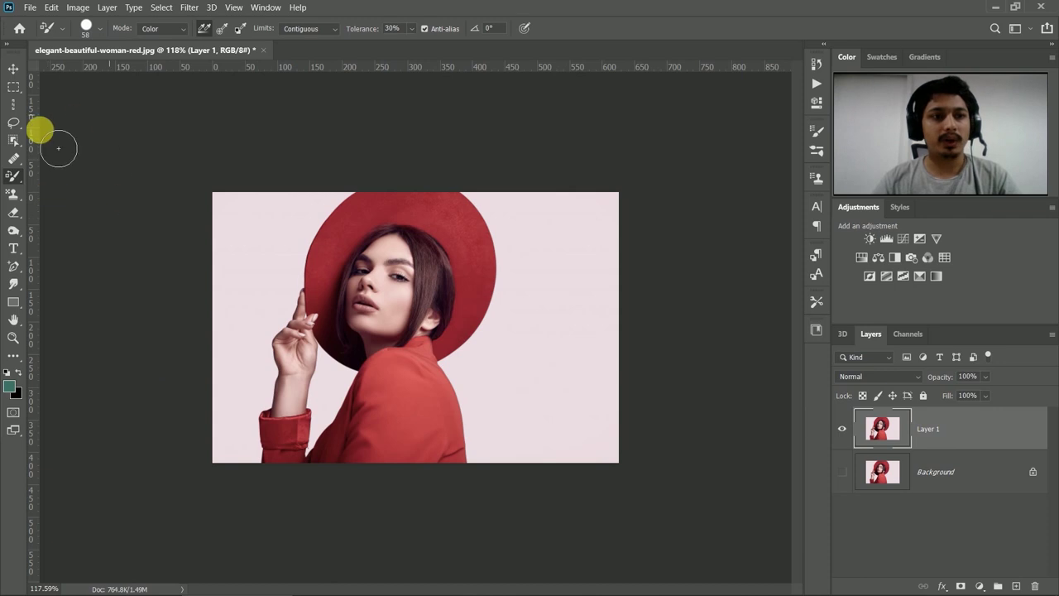
pyautogui.click(13, 265)
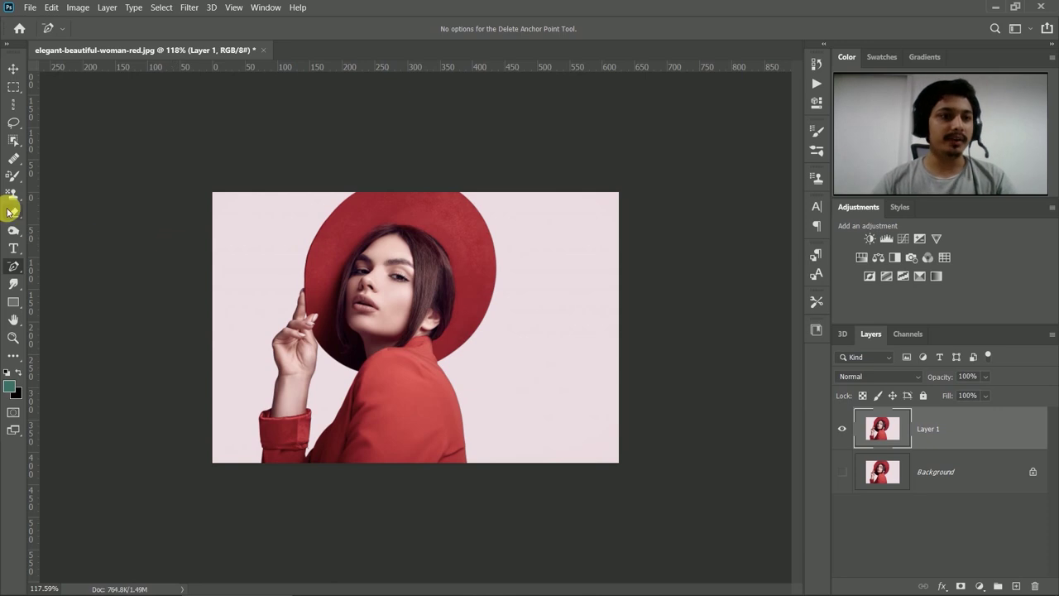
# Switch to the Color Replacement Tool and set the foreground colour to blue 3270ef
pyautogui.click(20, 178)
pyautogui.rightClick(20, 178)
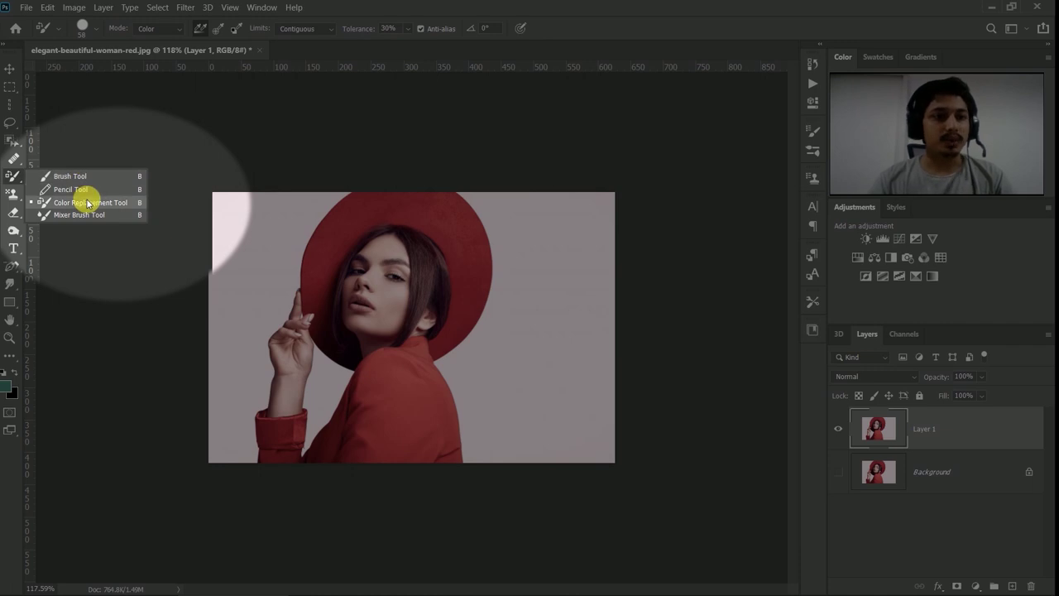
pyautogui.click(88, 203)
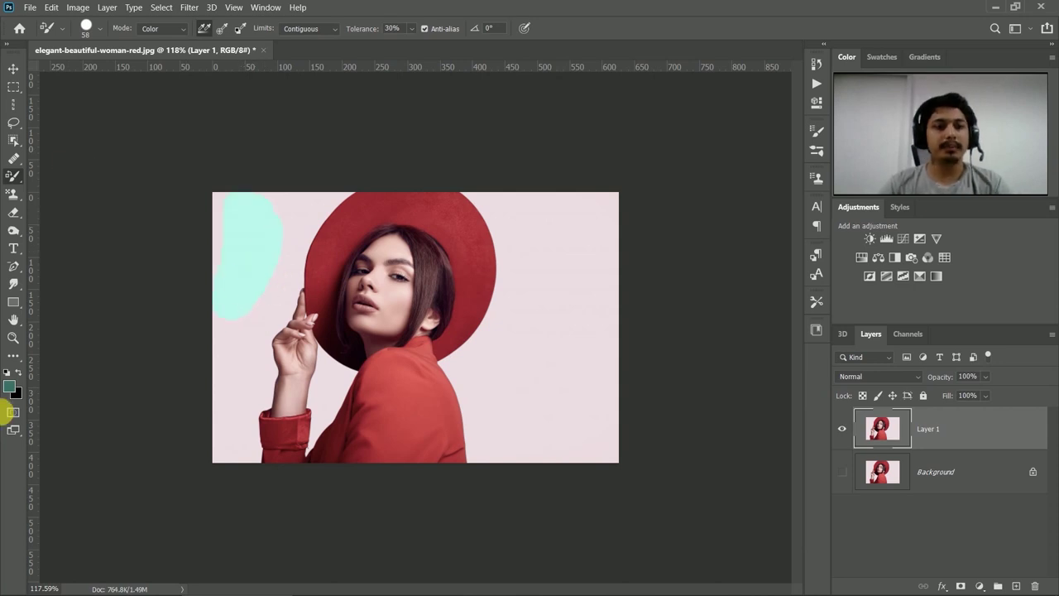
pyautogui.click(10, 392)
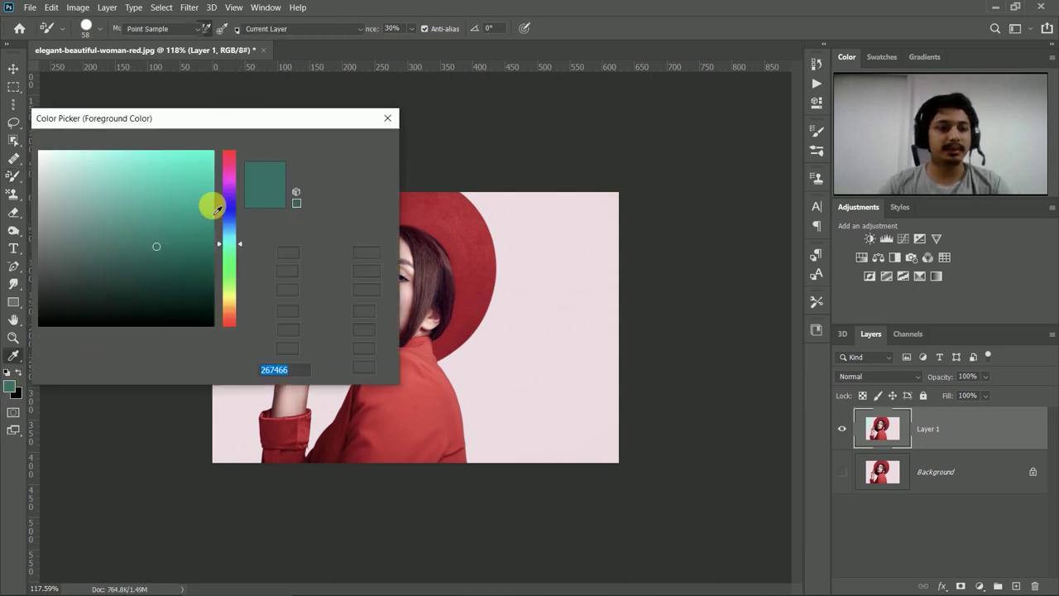
pyautogui.click(182, 166)
pyautogui.moveTo(183, 165); pyautogui.dragTo(177, 161)
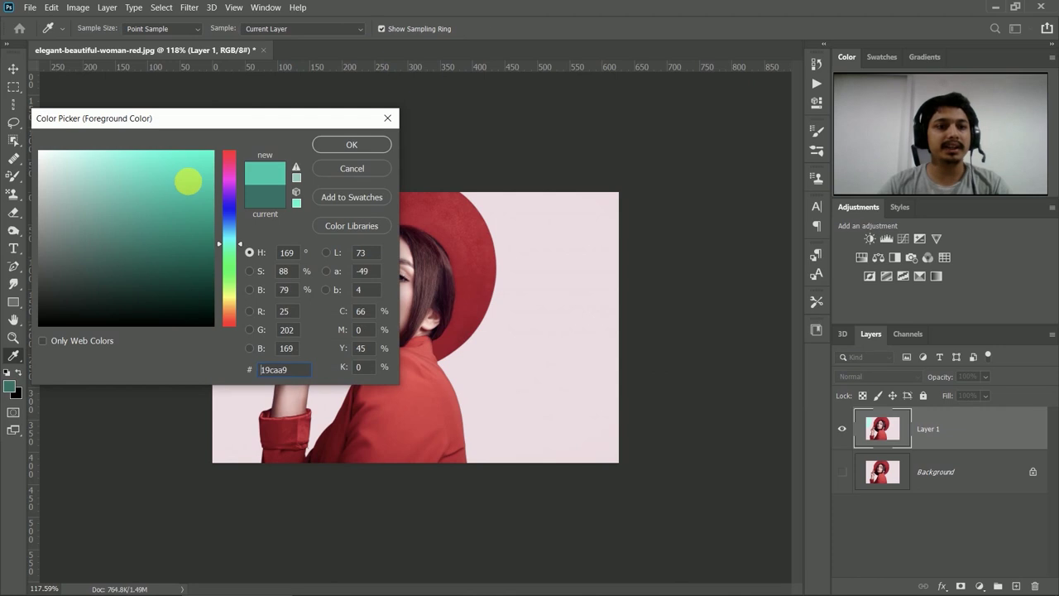
pyautogui.click(225, 219)
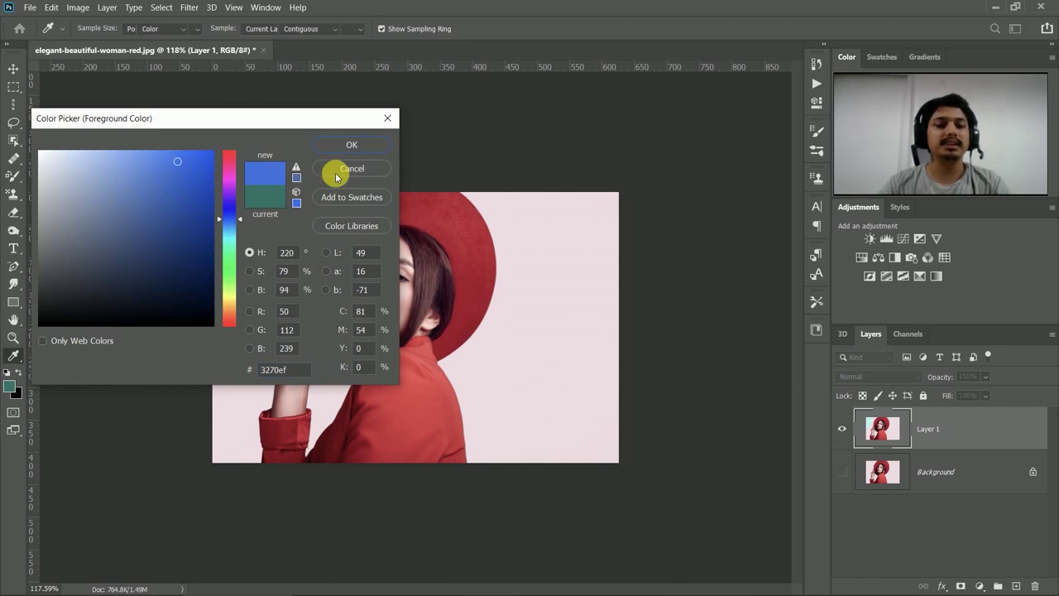
pyautogui.click(347, 149)
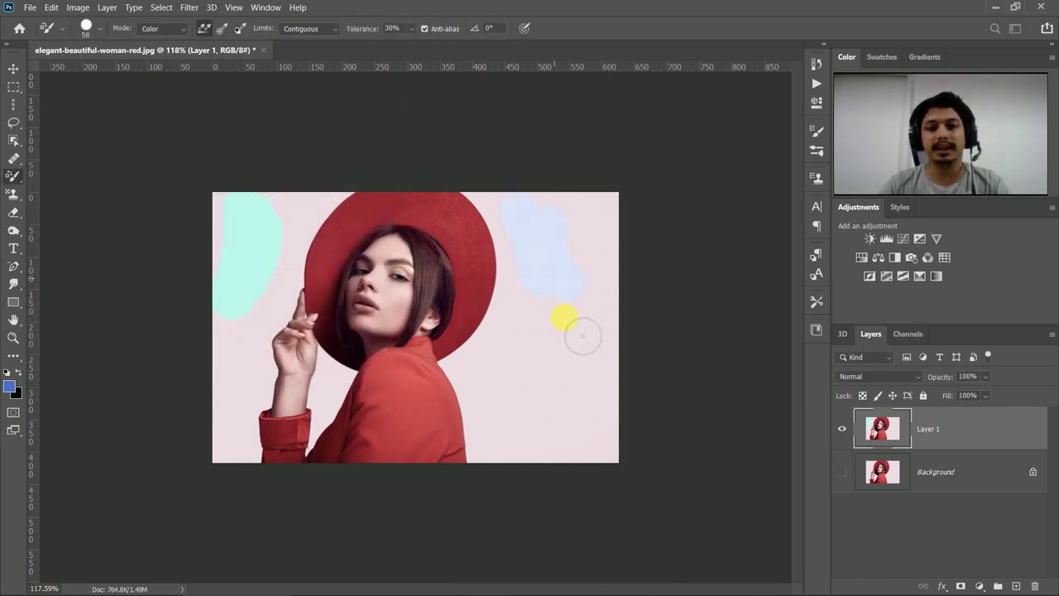
# Change the foreground colour to purple b725db
pyautogui.click(11, 388)
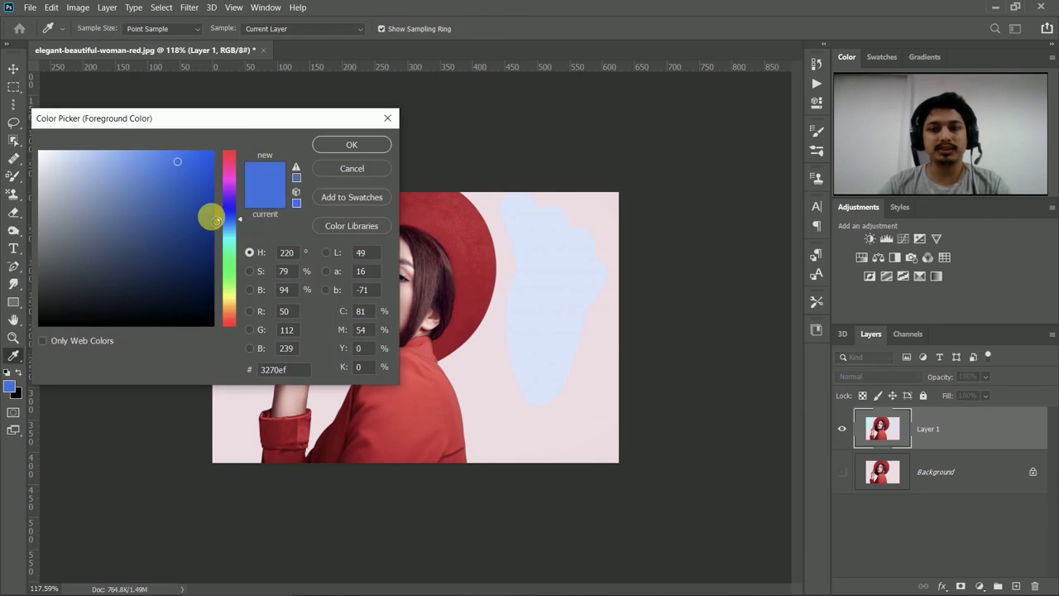
pyautogui.click(230, 272)
pyautogui.moveTo(231, 272); pyautogui.dragTo(182, 183)
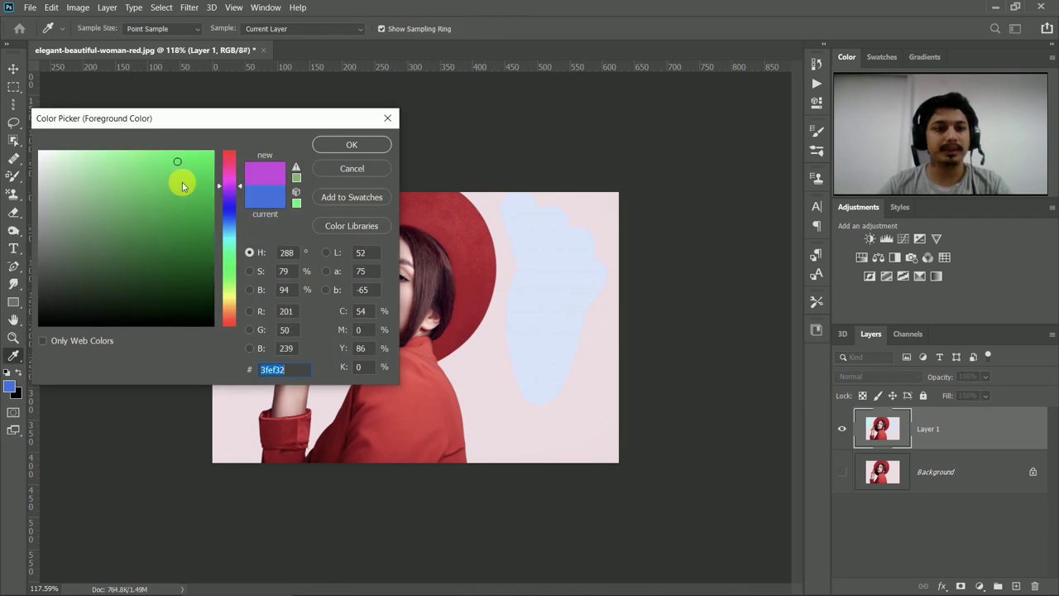
pyautogui.click(184, 175)
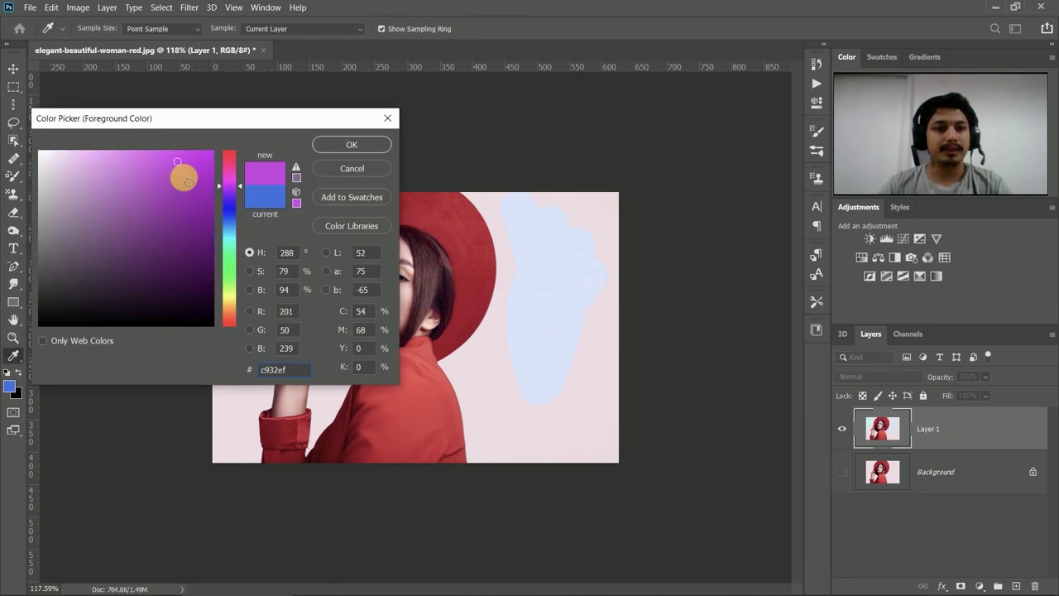
pyautogui.click(346, 146)
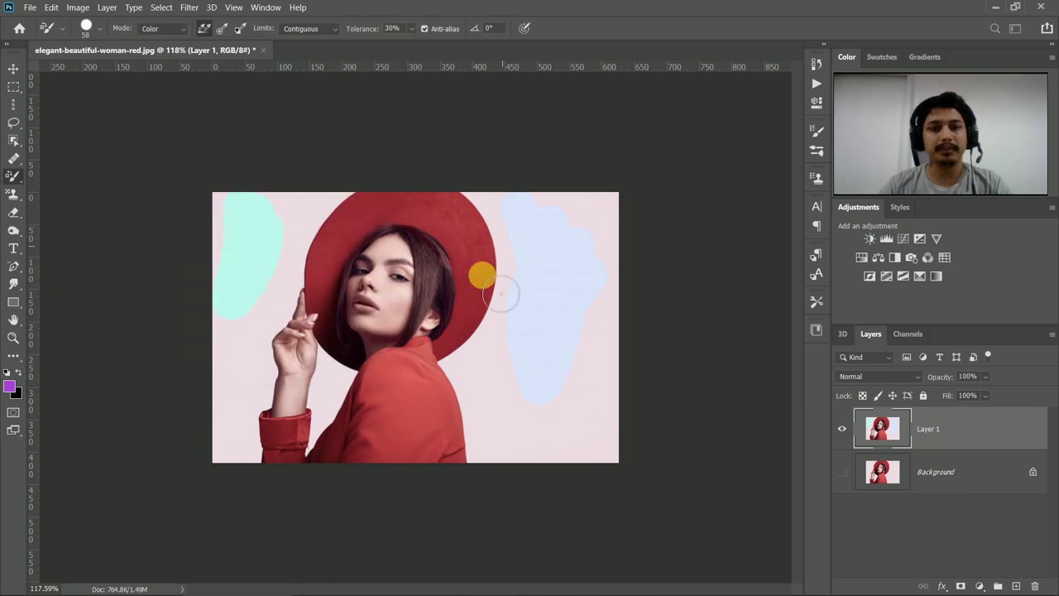
# Paint purple over the hat, face and jacket, then undo those strokes
pyautogui.moveTo(430, 224)
pyautogui.mouseDown()
pyautogui.moveTo(343, 296)
pyautogui.moveTo(367, 461)
pyautogui.moveTo(279, 421)
pyautogui.moveTo(505, 353)
pyautogui.mouseUp()
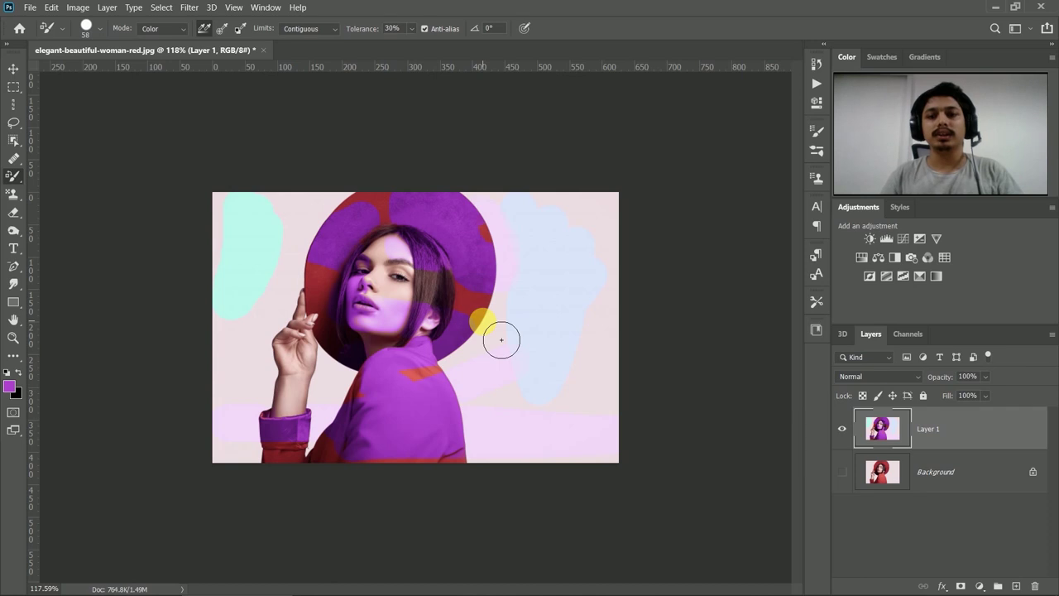
pyautogui.moveTo(501, 339); pyautogui.dragTo(398, 221)
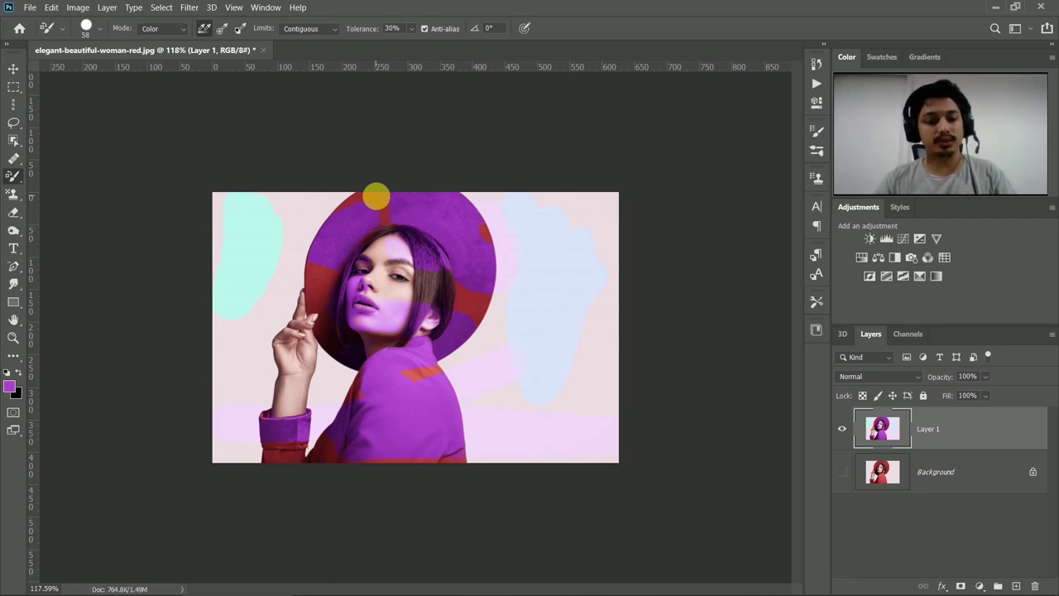
pyautogui.hotkey('ctrl', 'z')
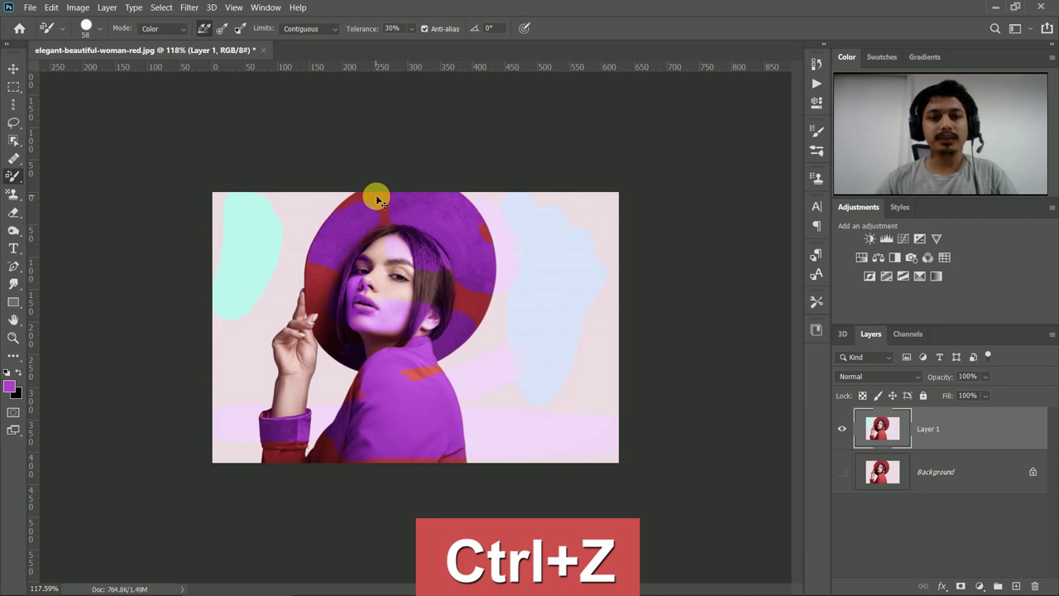
pyautogui.hotkey('ctrl', 'z')
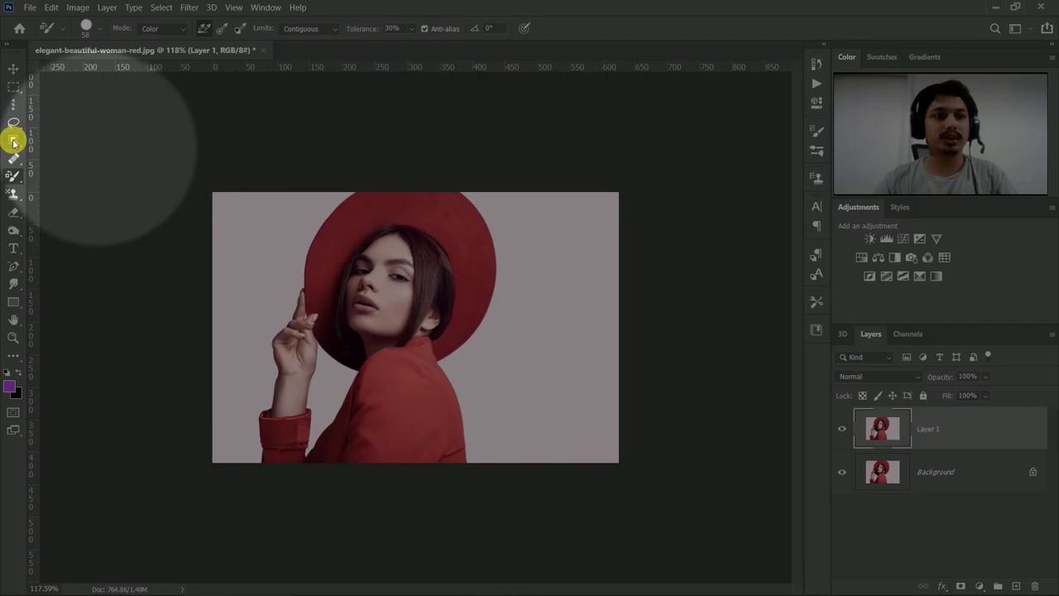
pyautogui.click(14, 143)
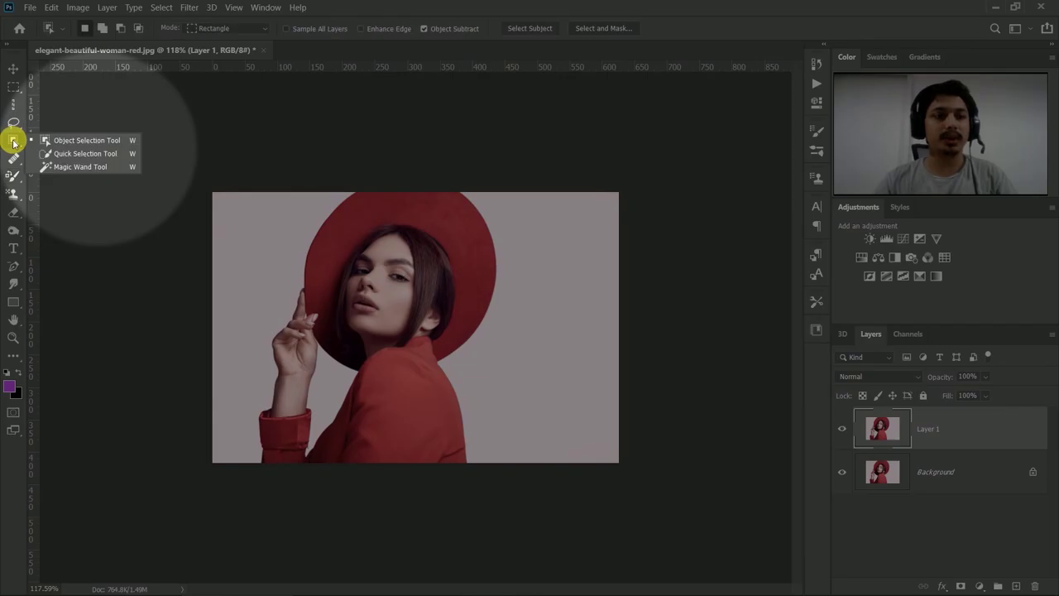
# Select the woman using the Object Selection Tool with a box around her
pyautogui.click(60, 144)
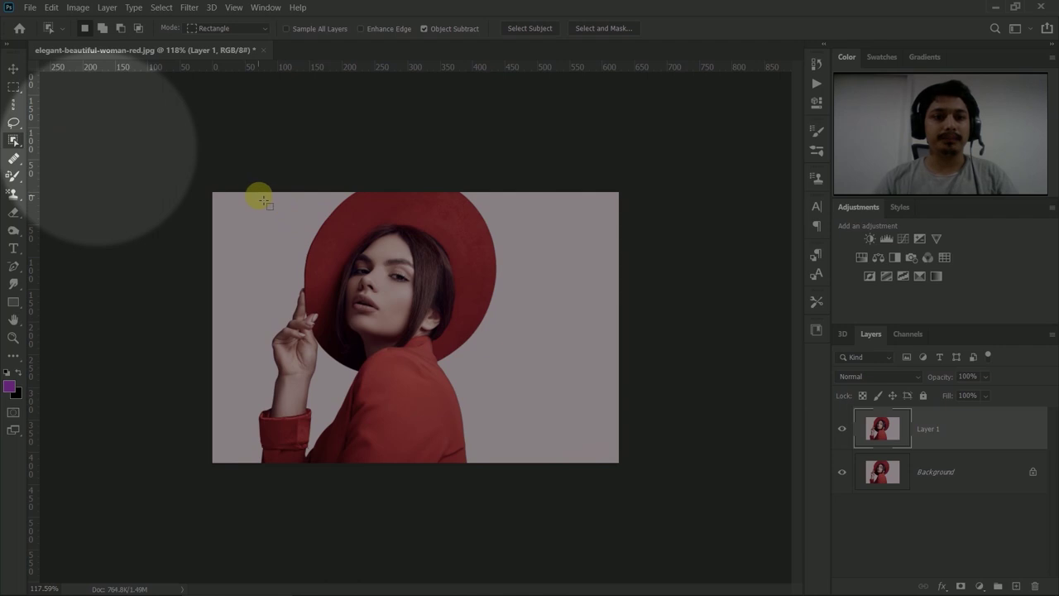
pyautogui.moveTo(259, 195)
pyautogui.mouseDown()
pyautogui.moveTo(523, 472)
pyautogui.moveTo(498, 442)
pyautogui.mouseUp()
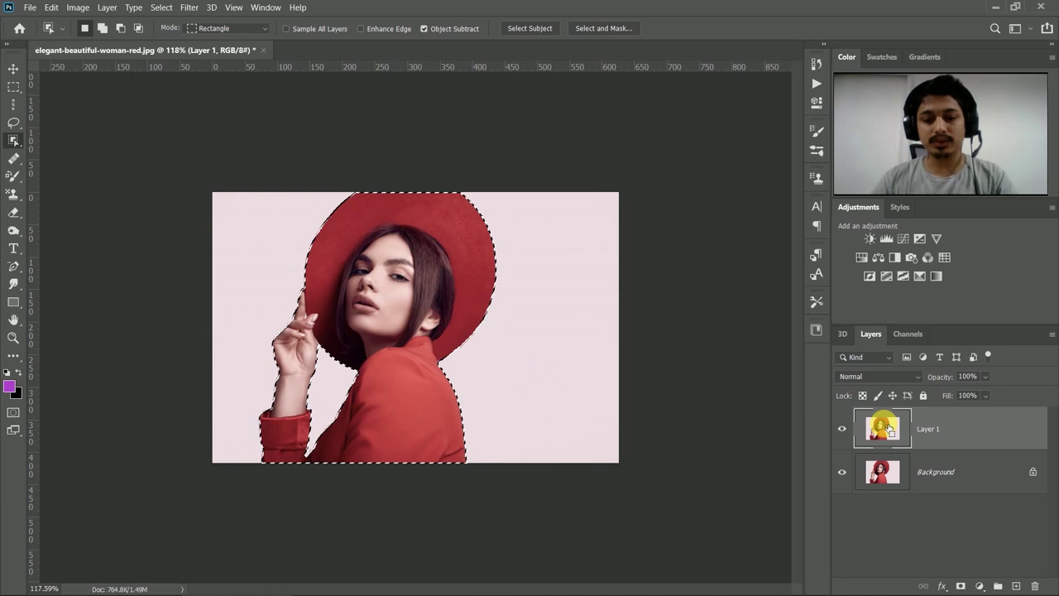
# Copy the selected woman to Layer 2, hide the Background, and check the cutout
pyautogui.hotkey('ctrl', 'j')
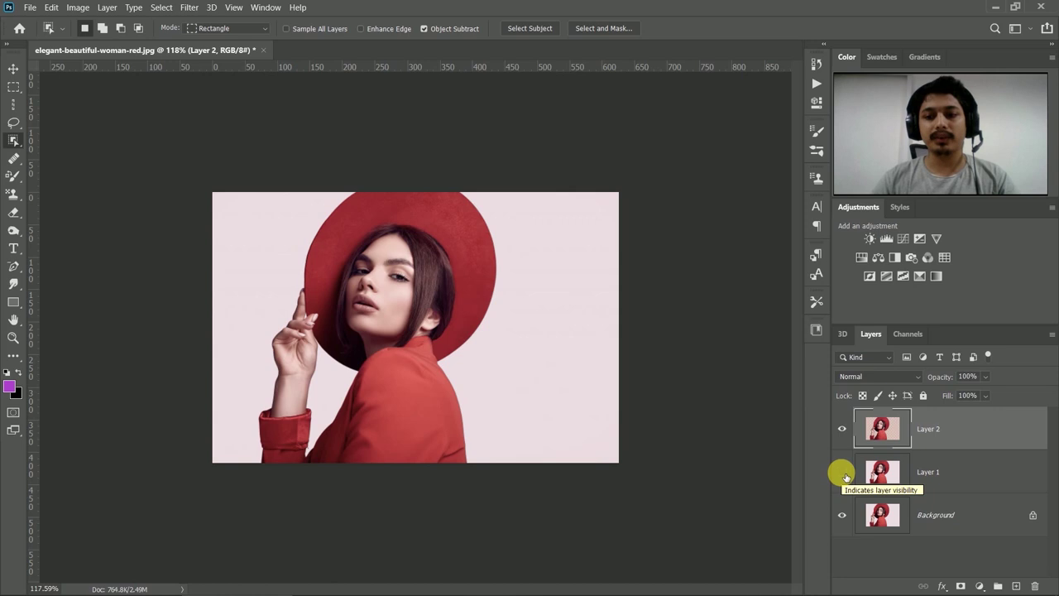
pyautogui.click(841, 514)
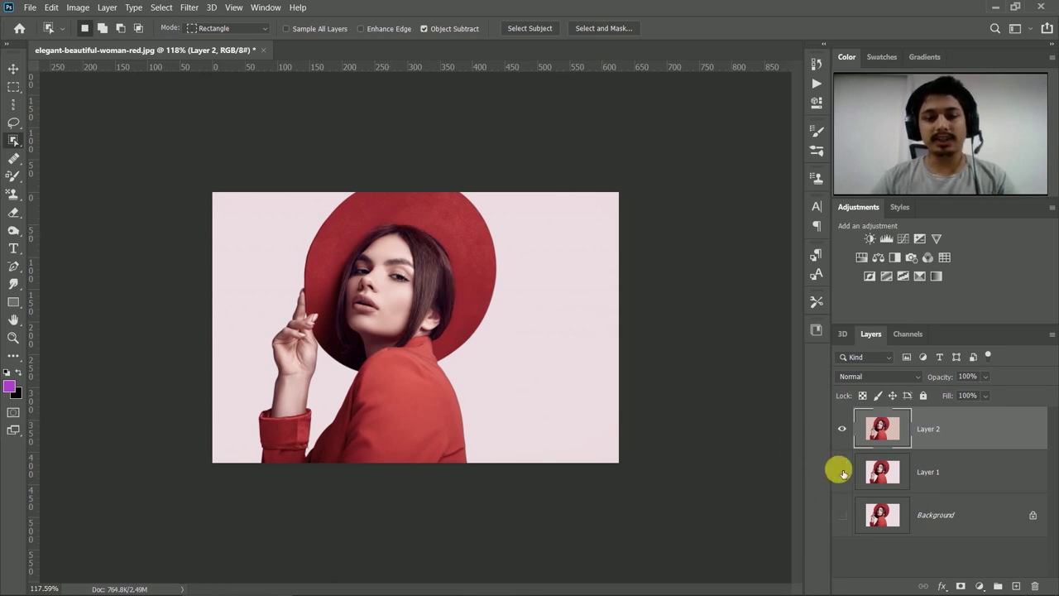
pyautogui.click(842, 472)
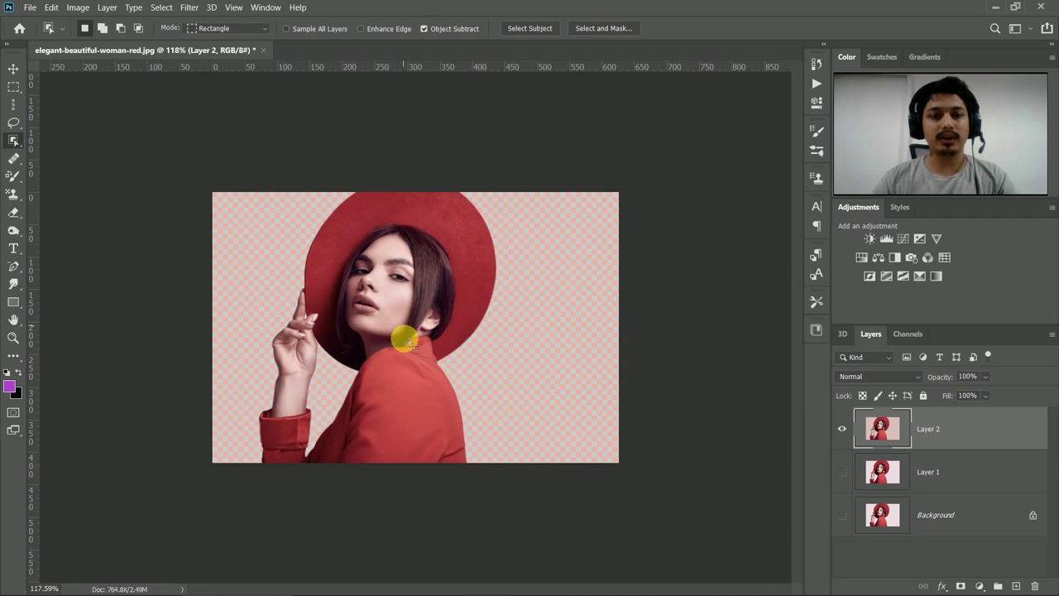
pyautogui.click(842, 474)
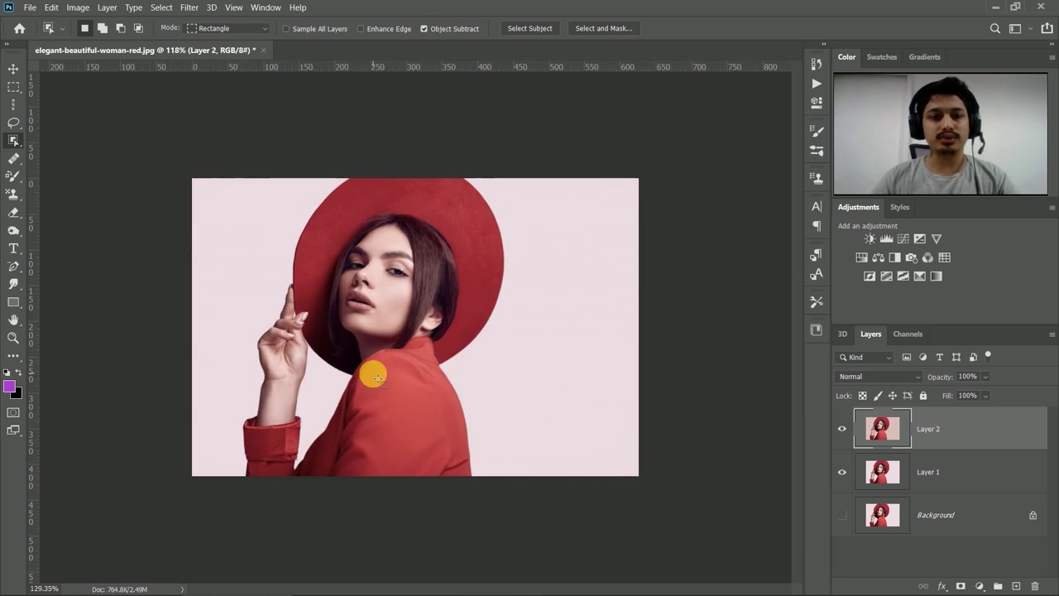
pyautogui.scroll(3, 373, 376)
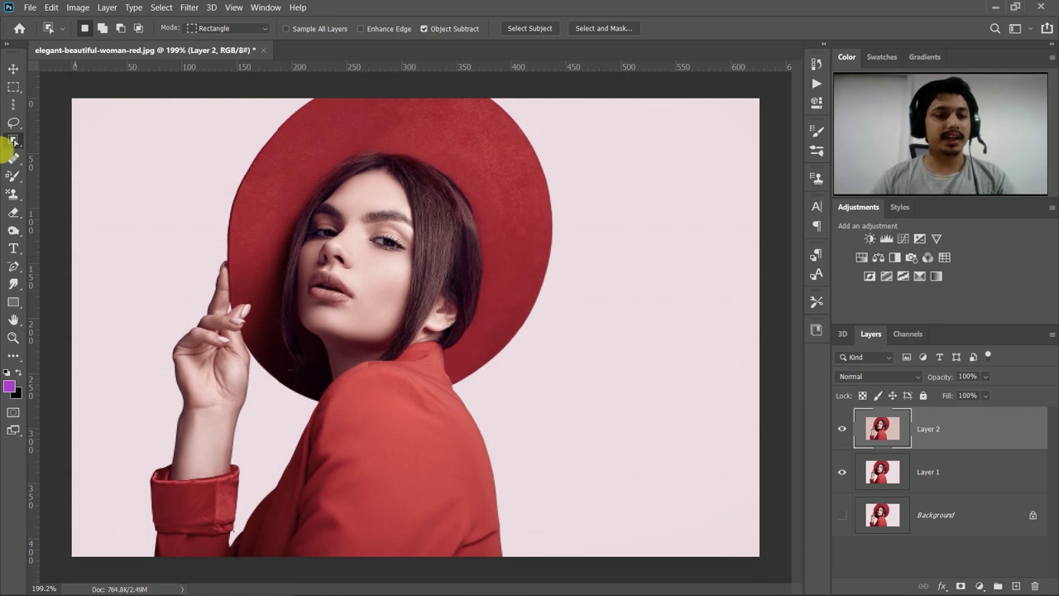
# Choose the Color Replacement Tool from the brush flyout
pyautogui.click(14, 175)
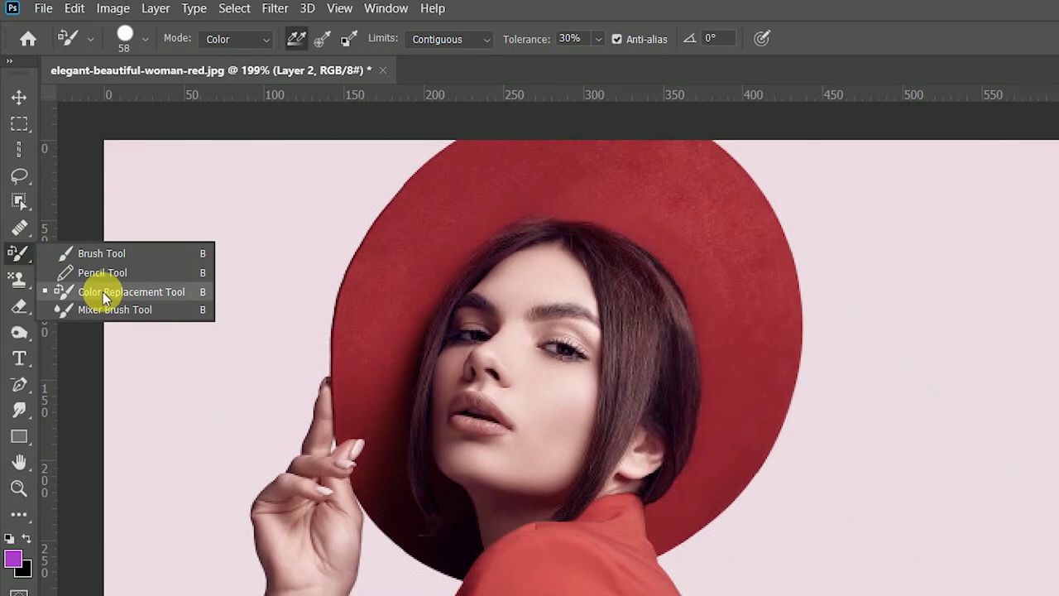
pyautogui.click(103, 293)
pyautogui.click(20, 262)
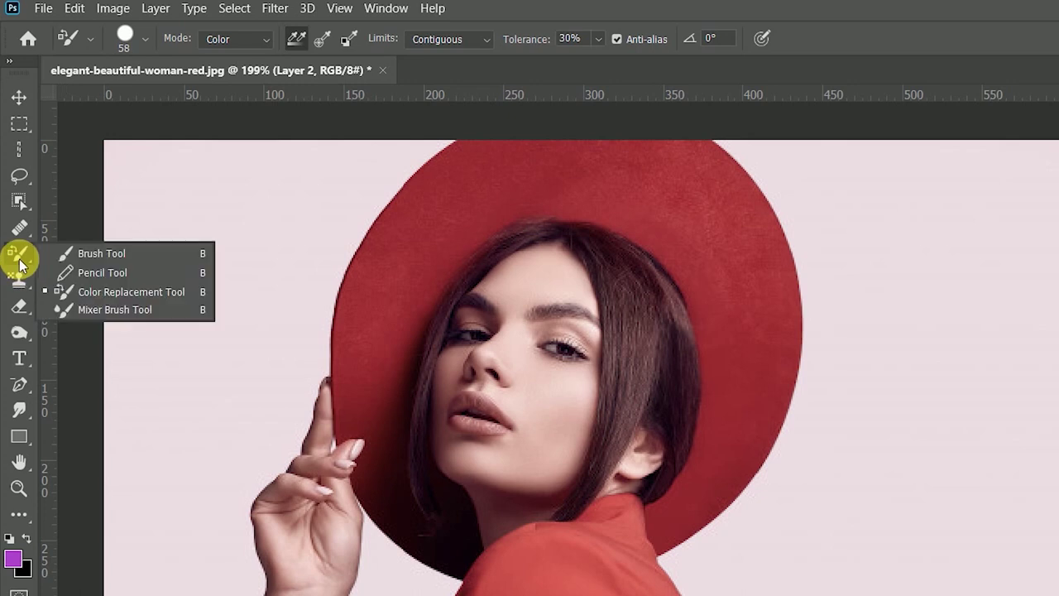
pyautogui.click(101, 293)
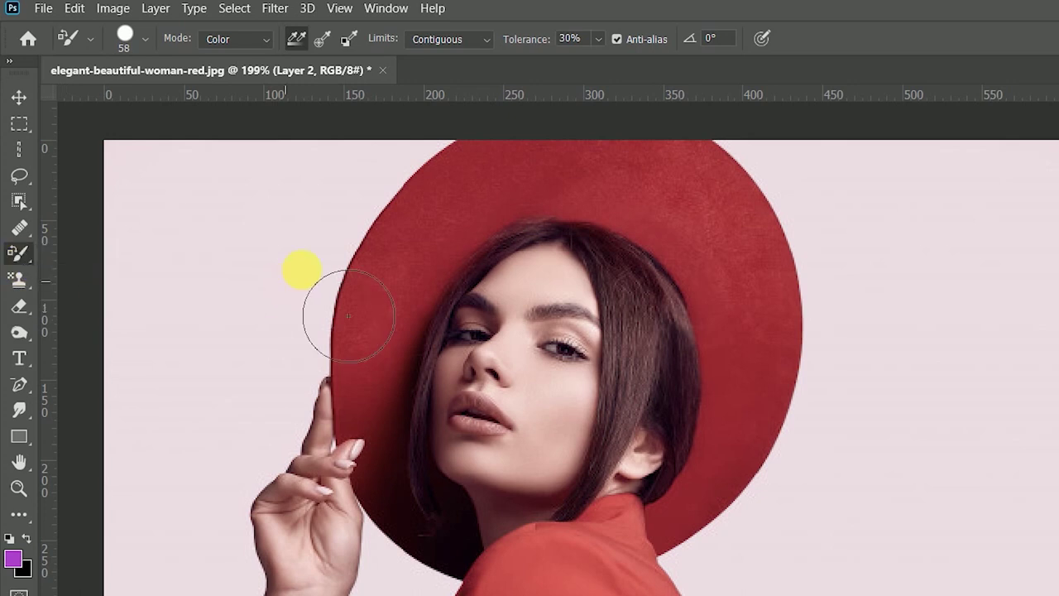
# Paint purple over the woman's hat, hand and jacket on Layer 2
pyautogui.moveTo(377, 323); pyautogui.dragTo(403, 377)
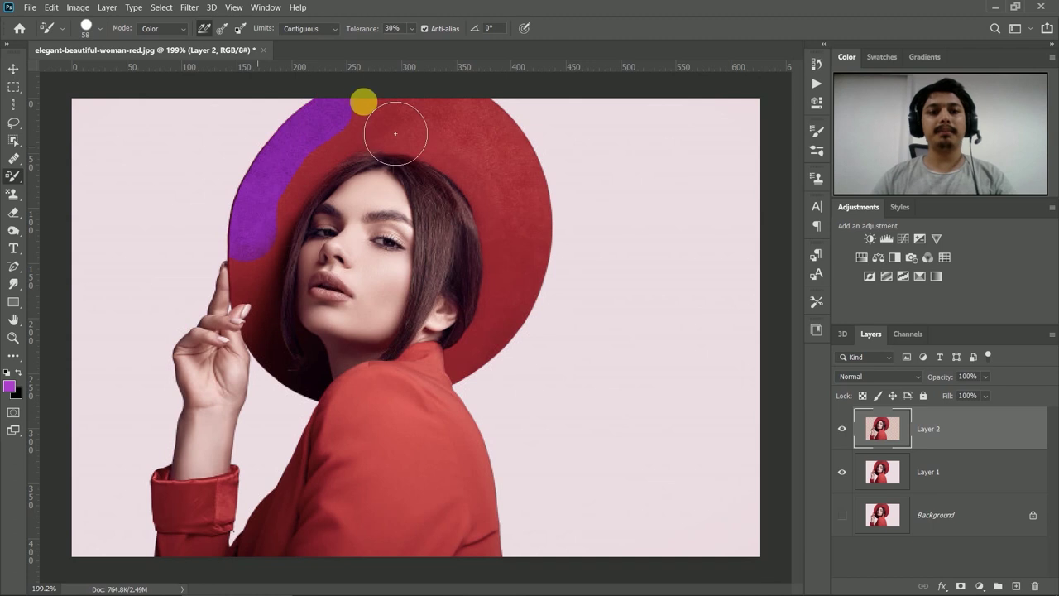
pyautogui.moveTo(403, 377); pyautogui.dragTo(496, 128)
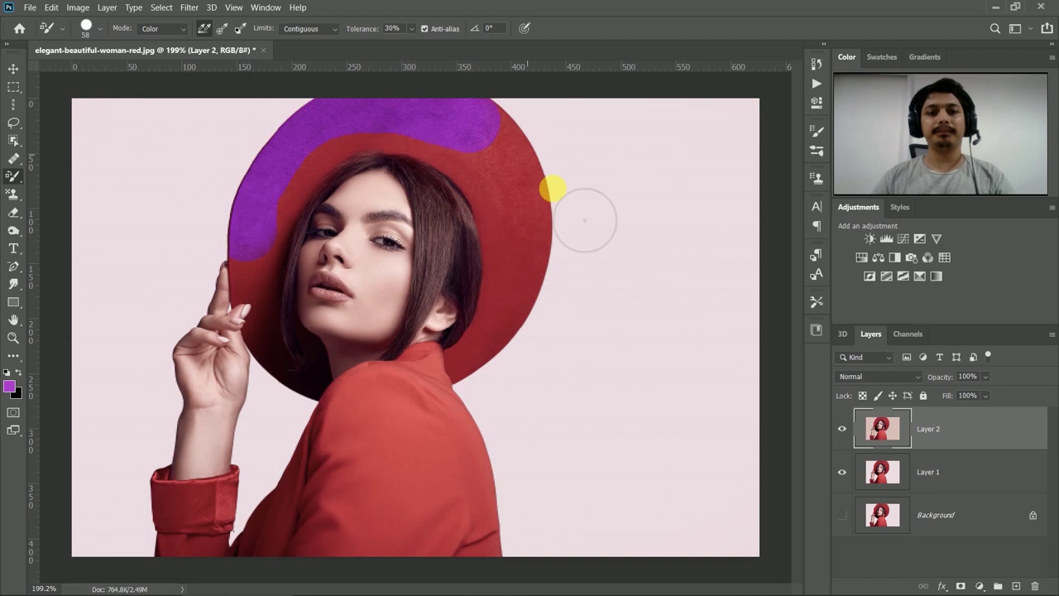
pyautogui.moveTo(585, 220)
pyautogui.mouseDown()
pyautogui.moveTo(529, 291)
pyautogui.moveTo(238, 187)
pyautogui.moveTo(322, 287)
pyautogui.moveTo(476, 211)
pyautogui.moveTo(380, 190)
pyautogui.moveTo(389, 232)
pyautogui.moveTo(546, 278)
pyautogui.moveTo(492, 184)
pyautogui.moveTo(389, 293)
pyautogui.mouseUp()
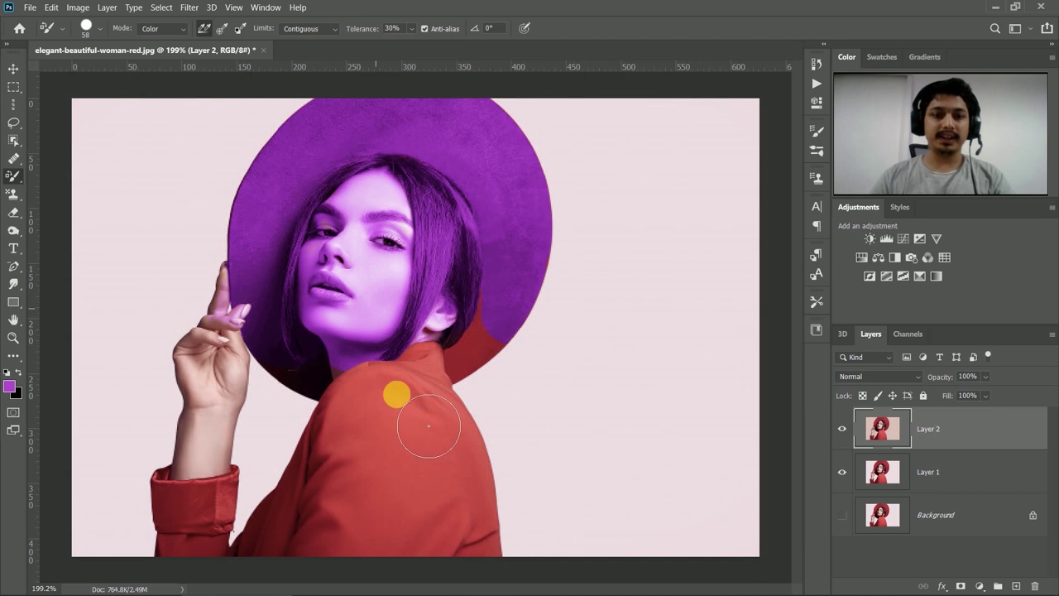
pyautogui.moveTo(429, 426)
pyautogui.mouseDown()
pyautogui.moveTo(461, 342)
pyautogui.moveTo(458, 376)
pyautogui.moveTo(303, 395)
pyautogui.moveTo(279, 331)
pyautogui.moveTo(272, 355)
pyautogui.moveTo(248, 303)
pyautogui.moveTo(213, 378)
pyautogui.moveTo(214, 524)
pyautogui.moveTo(203, 523)
pyautogui.moveTo(183, 571)
pyautogui.moveTo(173, 535)
pyautogui.moveTo(233, 549)
pyautogui.moveTo(263, 451)
pyautogui.moveTo(251, 575)
pyautogui.mouseUp()
pyautogui.moveTo(276, 575)
pyautogui.mouseDown()
pyautogui.moveTo(362, 522)
pyautogui.moveTo(367, 579)
pyautogui.moveTo(501, 492)
pyautogui.moveTo(371, 402)
pyautogui.moveTo(421, 421)
pyautogui.moveTo(503, 560)
pyautogui.moveTo(414, 562)
pyautogui.moveTo(390, 402)
pyautogui.moveTo(402, 485)
pyautogui.mouseUp()
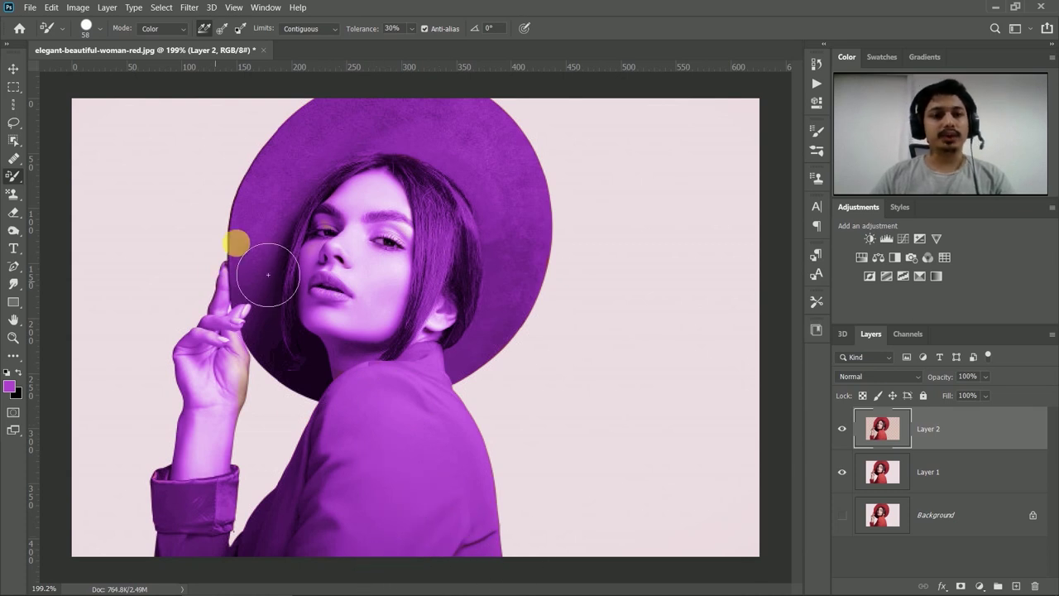
pyautogui.moveTo(452, 408); pyautogui.dragTo(369, 387)
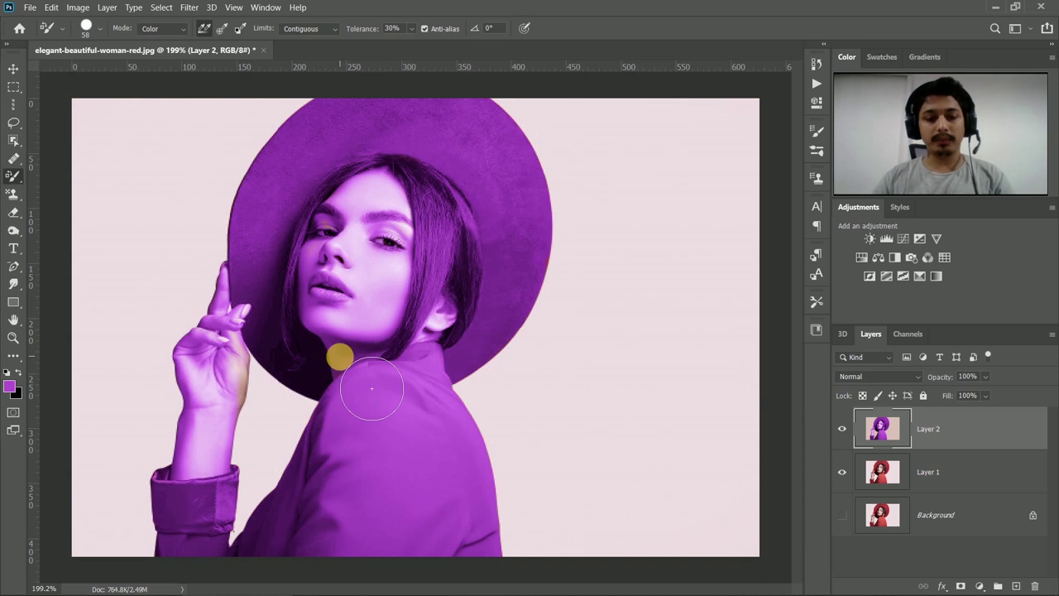
# Set Layer 2's blend mode to Soft Light after trying Saturation, comparing against the original
pyautogui.press('v')
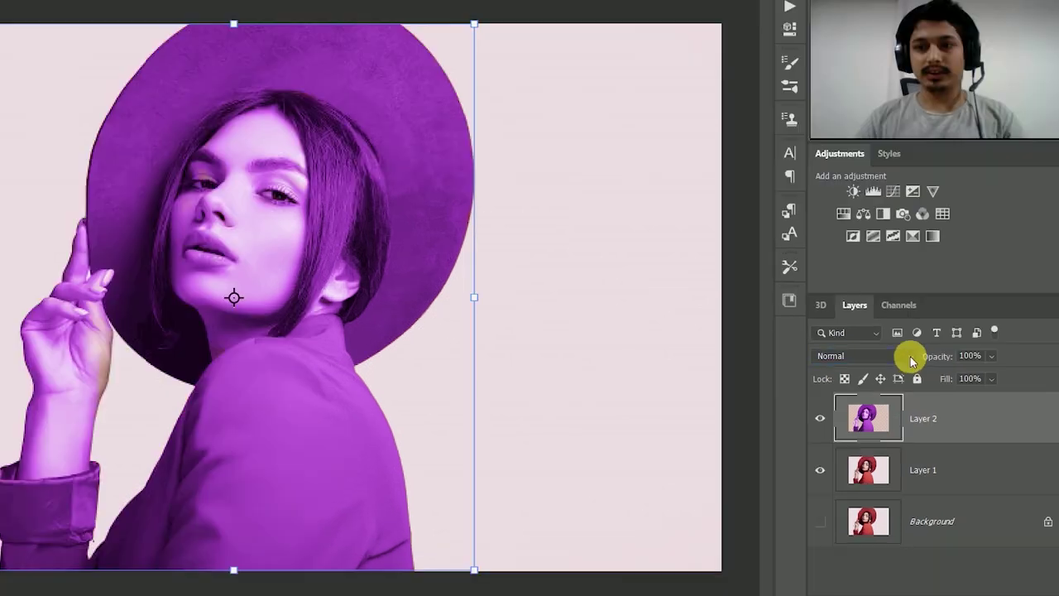
pyautogui.click(918, 379)
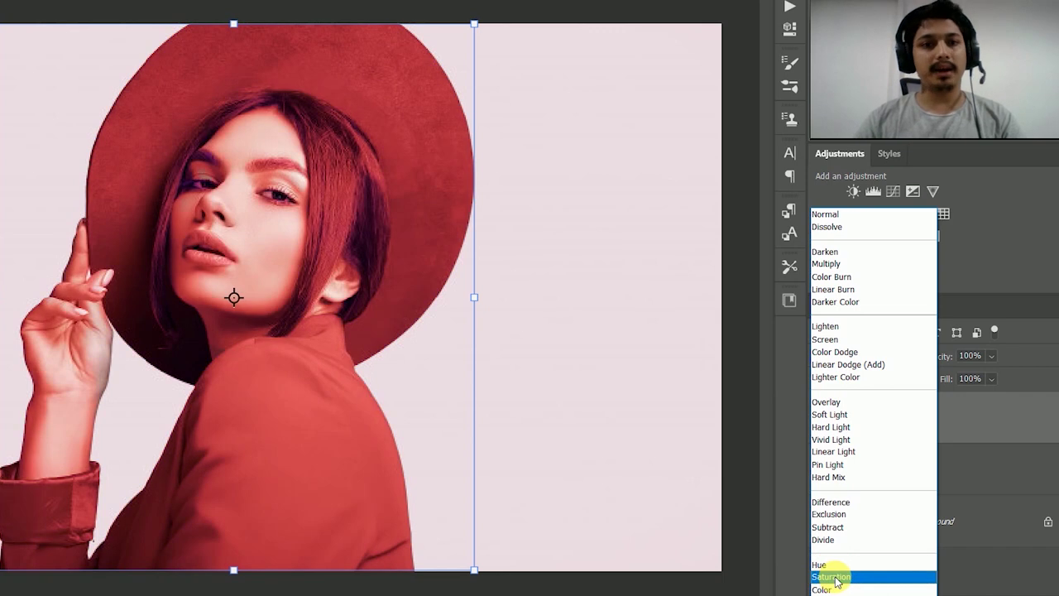
pyautogui.click(830, 576)
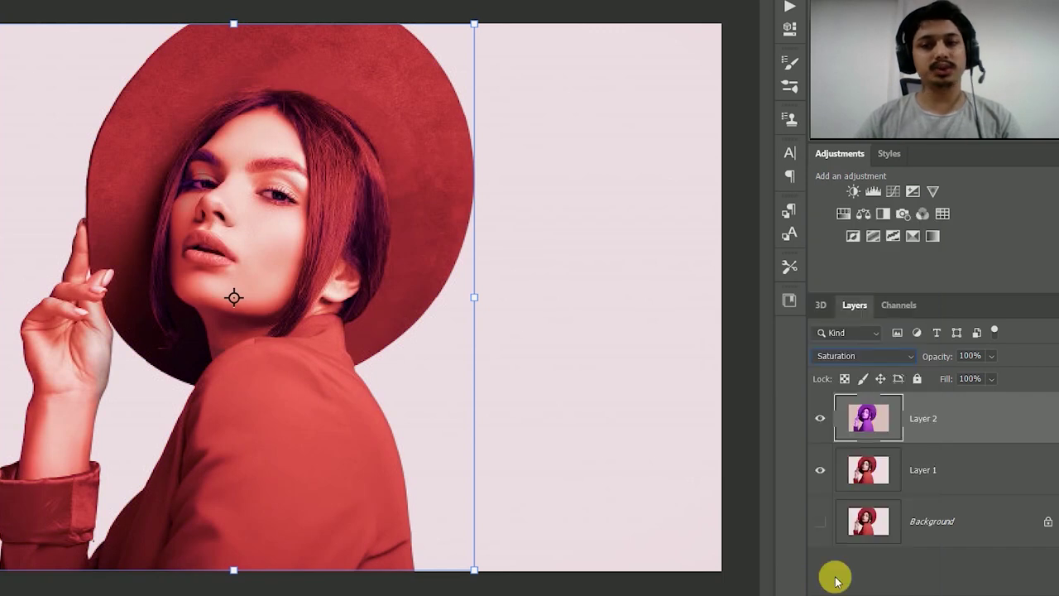
pyautogui.click(909, 357)
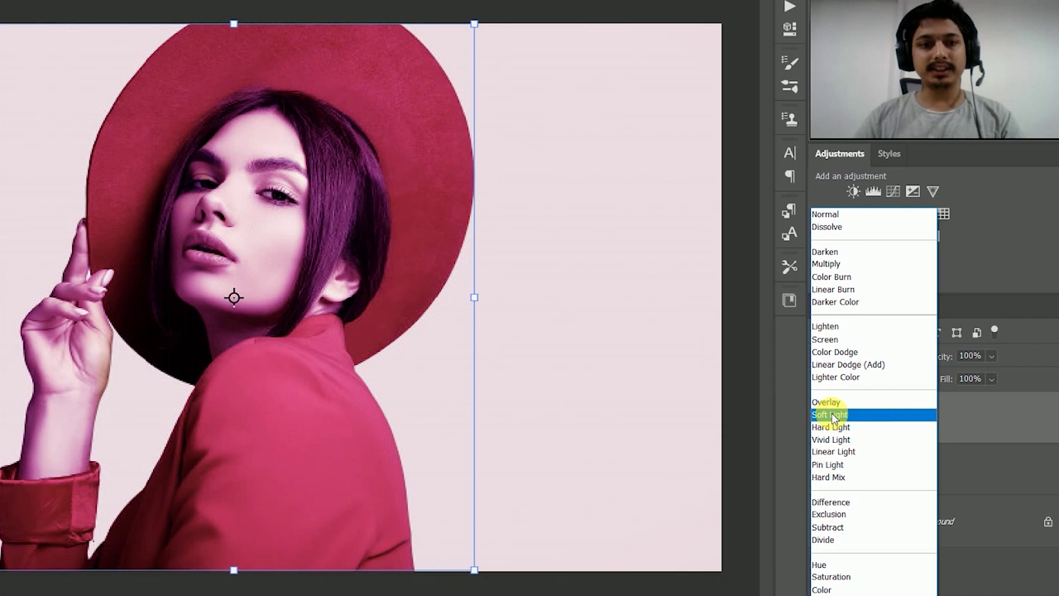
pyautogui.click(833, 414)
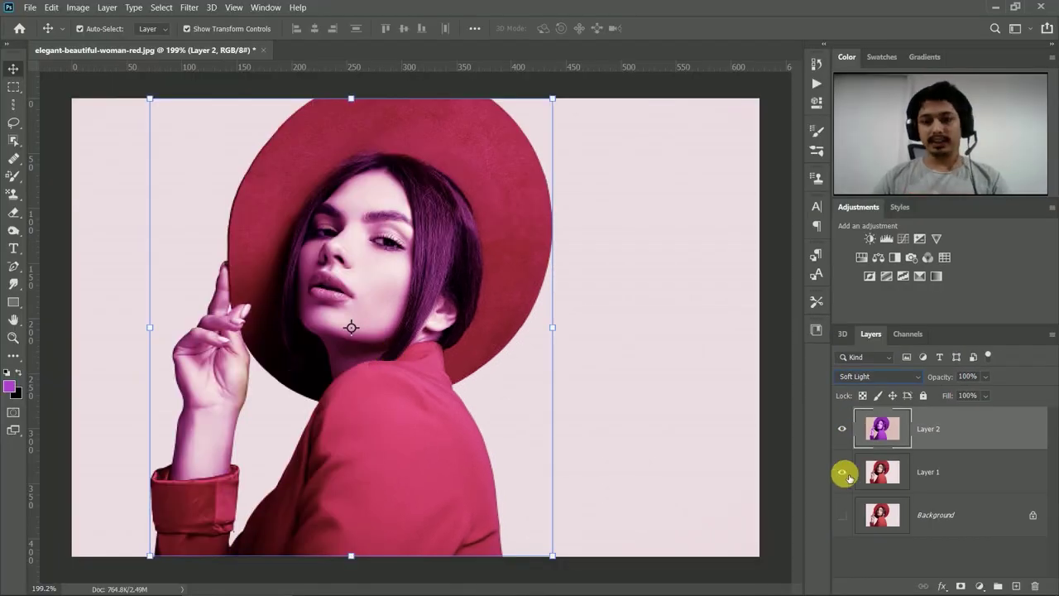
pyautogui.click(843, 430)
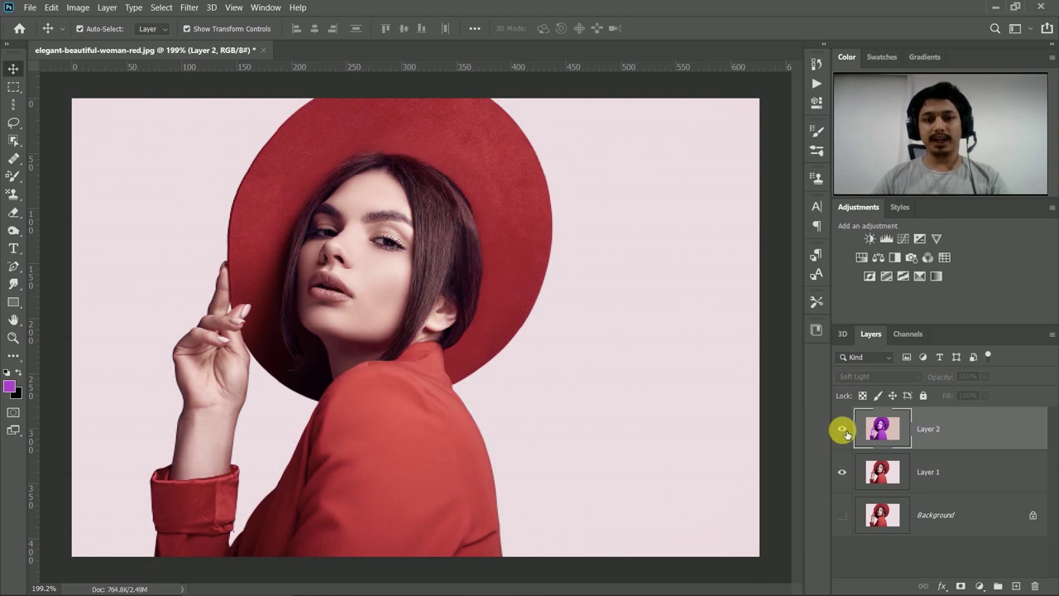
pyautogui.click(842, 430)
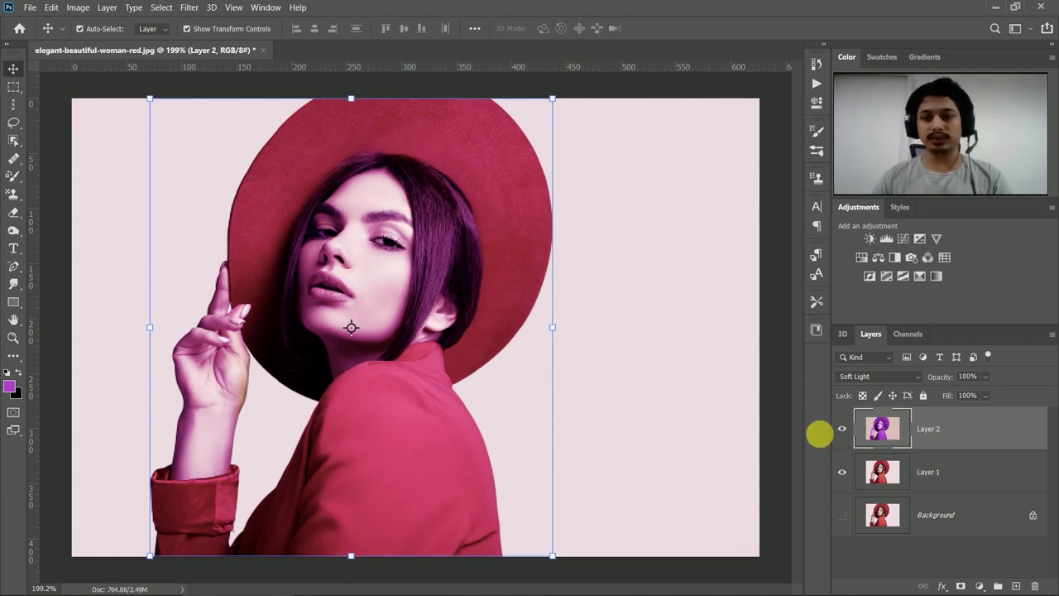
# Set the foreground colour to cyan 30efed
pyautogui.click(7, 387)
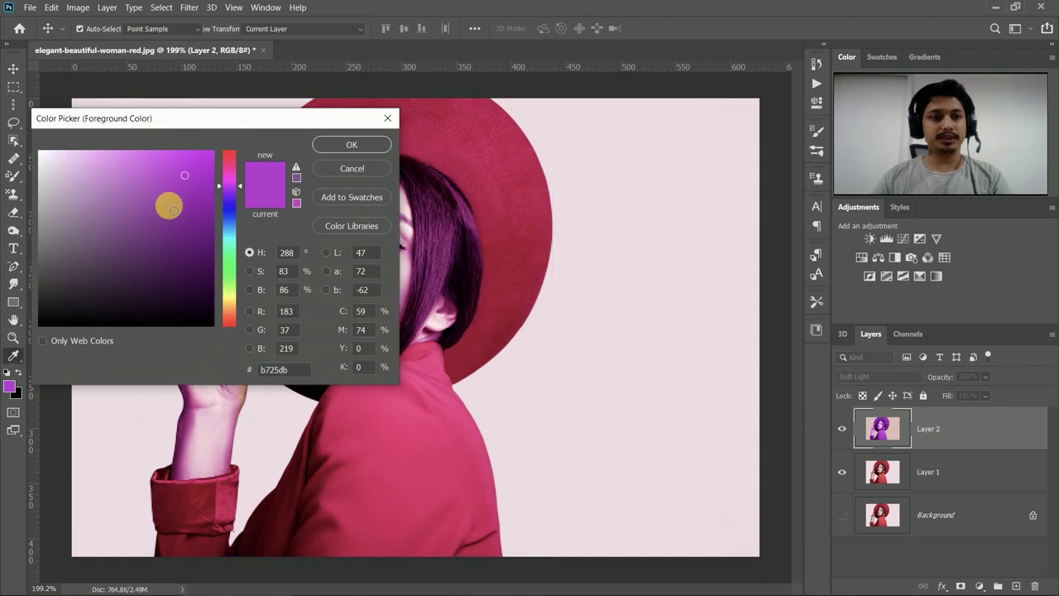
pyautogui.click(226, 232)
pyautogui.moveTo(231, 246); pyautogui.dragTo(230, 240)
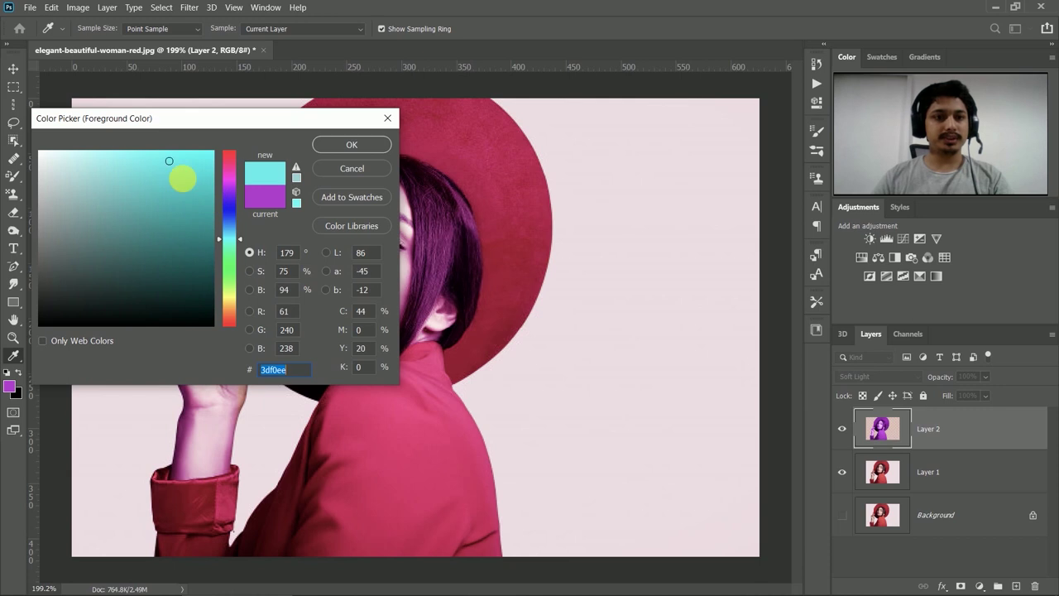
pyautogui.click(179, 161)
pyautogui.click(353, 145)
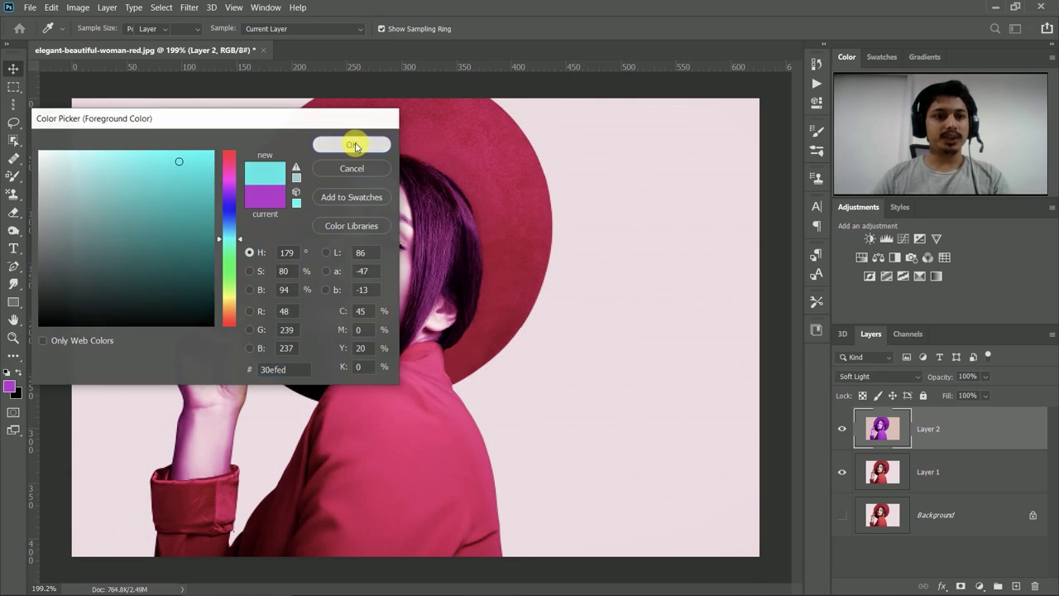
# Paint cyan over the woman's hat, hair and chin on Layer 2 with the Color Replacement Tool
pyautogui.press('v')
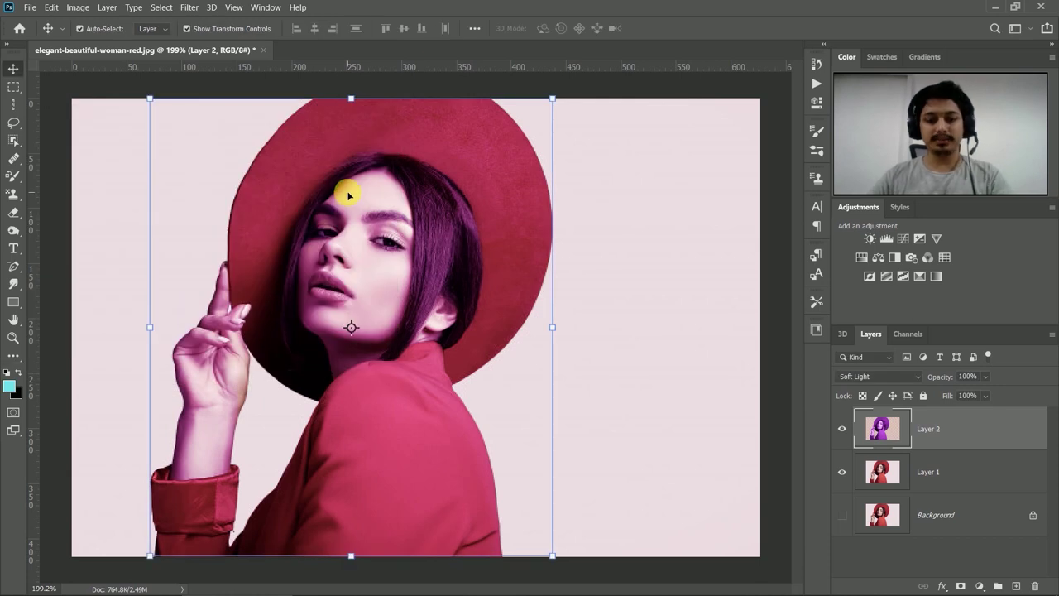
pyautogui.click(15, 213)
pyautogui.click(13, 177)
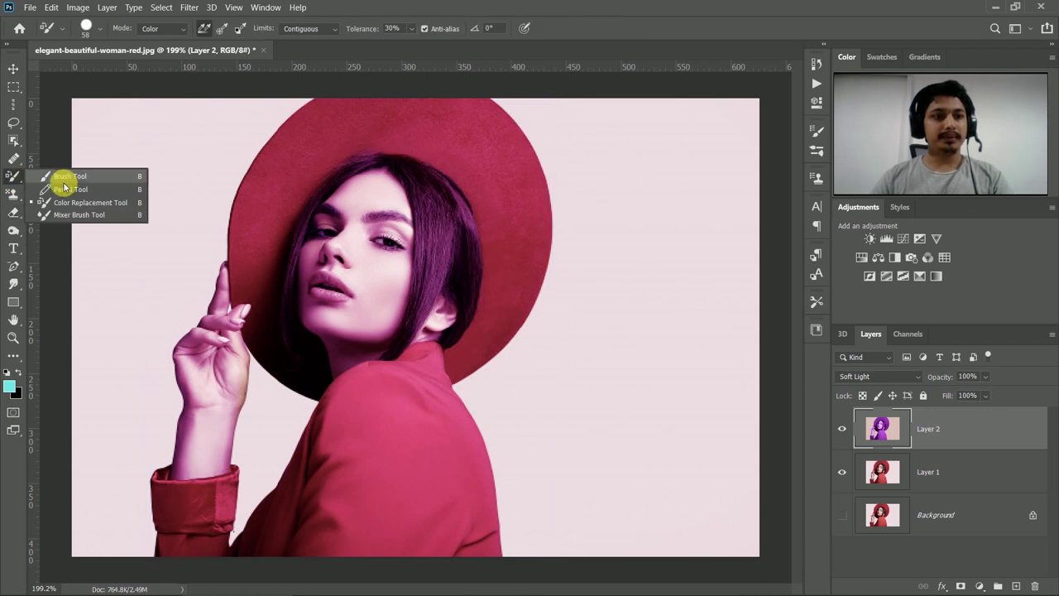
pyautogui.click(70, 207)
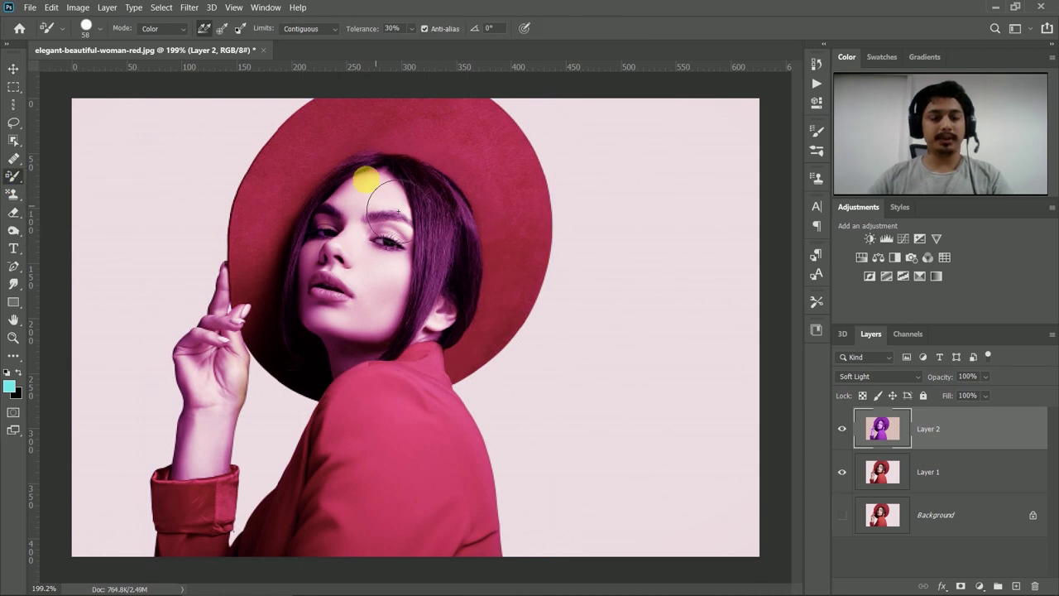
pyautogui.moveTo(314, 207)
pyautogui.mouseDown()
pyautogui.moveTo(328, 162)
pyautogui.moveTo(329, 211)
pyautogui.moveTo(402, 224)
pyautogui.mouseUp()
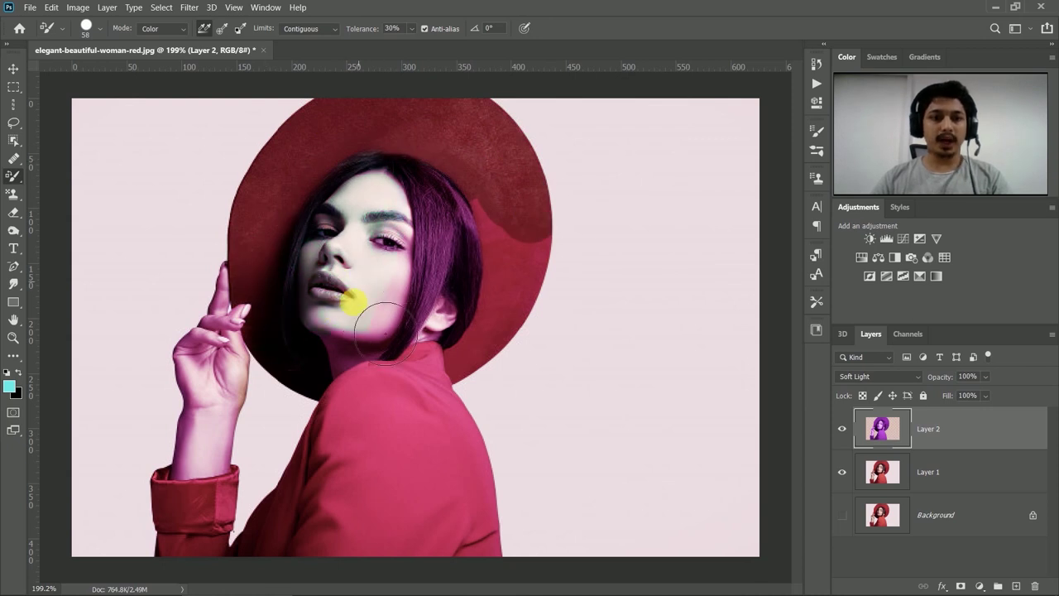
pyautogui.moveTo(385, 334); pyautogui.dragTo(383, 349)
pyautogui.moveTo(430, 294)
pyautogui.mouseDown()
pyautogui.moveTo(446, 347)
pyautogui.moveTo(498, 317)
pyautogui.moveTo(558, 213)
pyautogui.moveTo(530, 330)
pyautogui.moveTo(443, 416)
pyautogui.moveTo(453, 382)
pyautogui.moveTo(366, 404)
pyautogui.moveTo(335, 555)
pyautogui.moveTo(277, 569)
pyautogui.moveTo(300, 551)
pyautogui.moveTo(227, 590)
pyautogui.moveTo(204, 462)
pyautogui.moveTo(211, 372)
pyautogui.moveTo(261, 327)
pyautogui.moveTo(252, 373)
pyautogui.moveTo(279, 324)
pyautogui.moveTo(228, 517)
pyautogui.moveTo(213, 411)
pyautogui.moveTo(182, 559)
pyautogui.moveTo(418, 434)
pyautogui.moveTo(267, 532)
pyautogui.moveTo(193, 533)
pyautogui.moveTo(471, 547)
pyautogui.moveTo(439, 570)
pyautogui.moveTo(531, 588)
pyautogui.moveTo(512, 528)
pyautogui.moveTo(447, 426)
pyautogui.moveTo(433, 370)
pyautogui.moveTo(483, 522)
pyautogui.mouseUp()
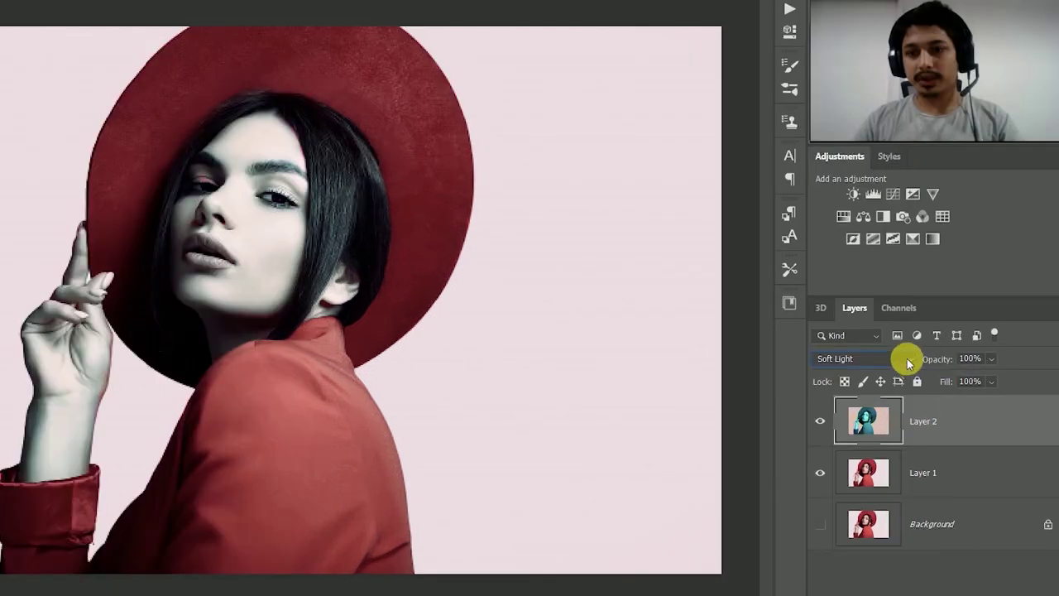
pyautogui.click(914, 377)
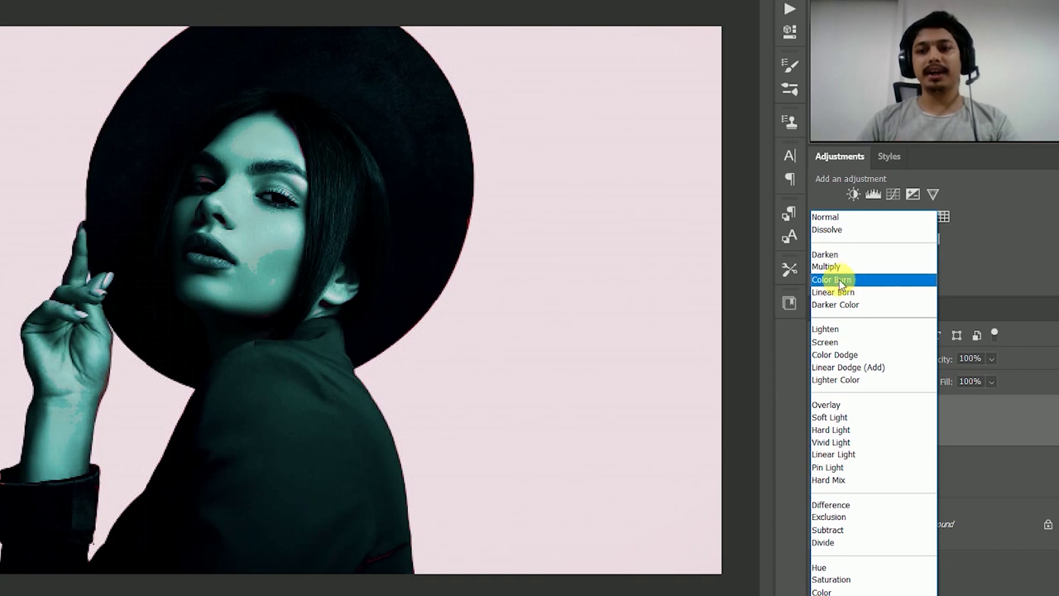
pyautogui.click(827, 417)
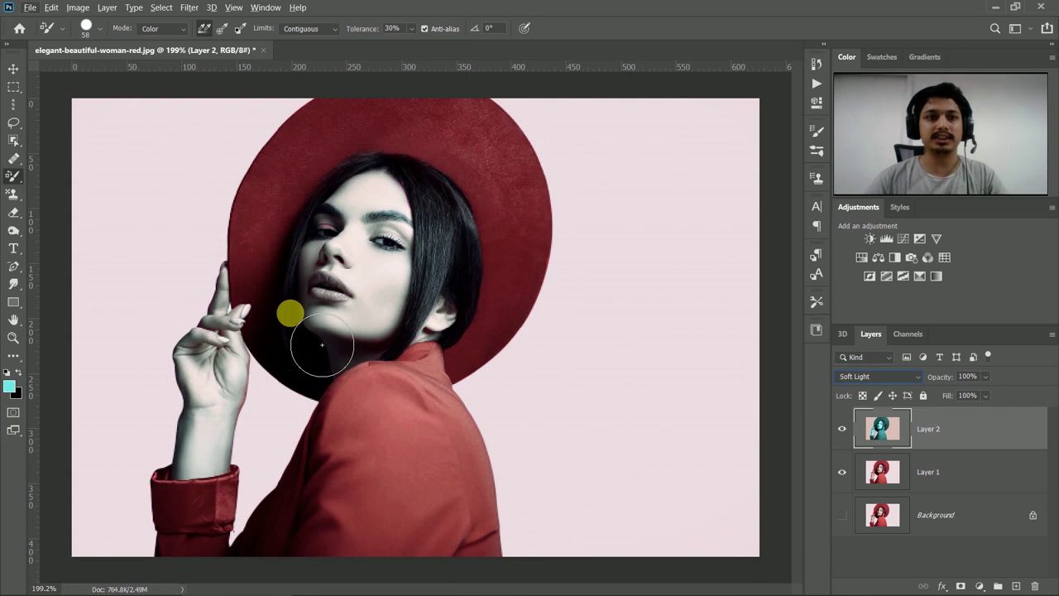
# Create a new 1200 × 1200 pixel document
pyautogui.rightClick(167, 55)
pyautogui.click(212, 128)
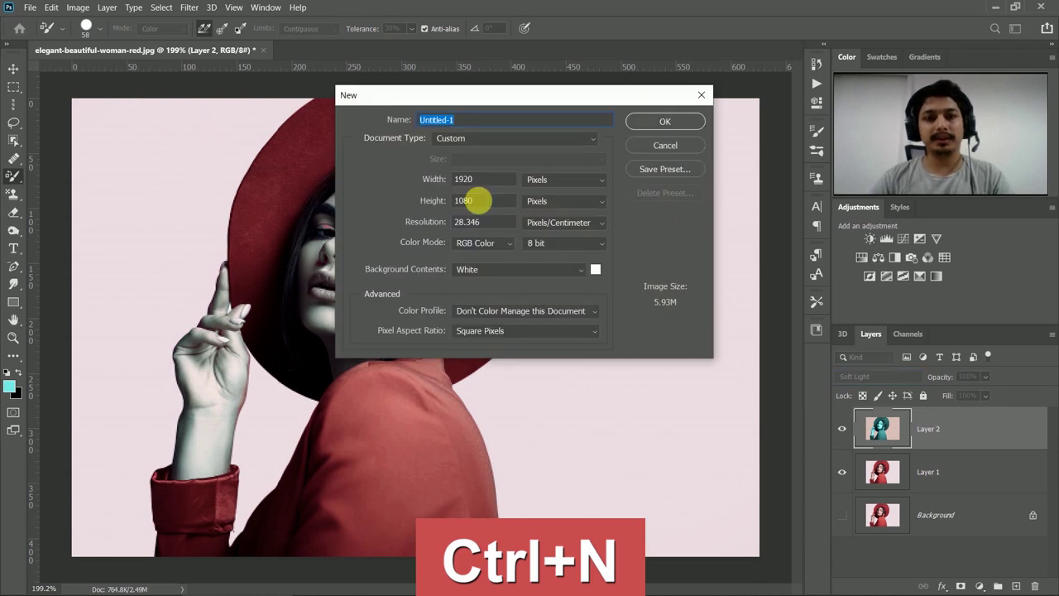
pyautogui.click(498, 183)
pyautogui.press('BackSpace')
pyautogui.press('BackSpace')
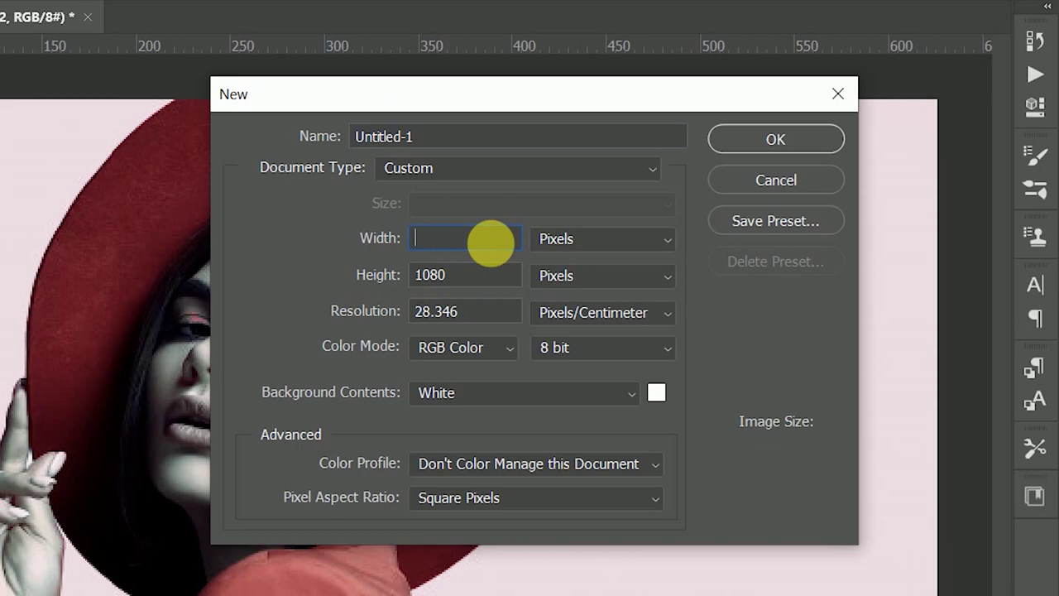
pyautogui.write('1200')
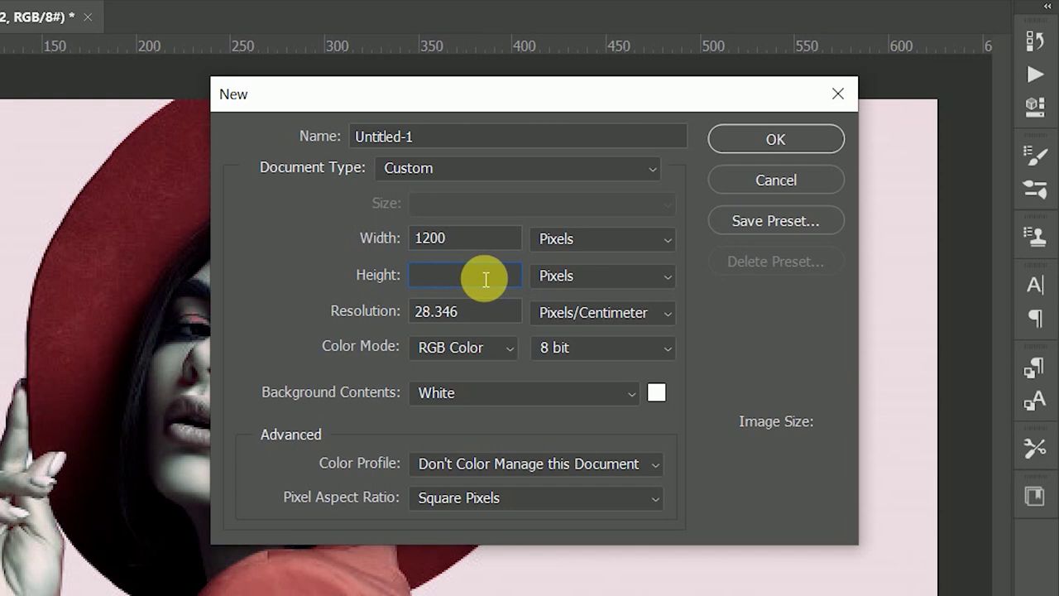
pyautogui.write('1200')
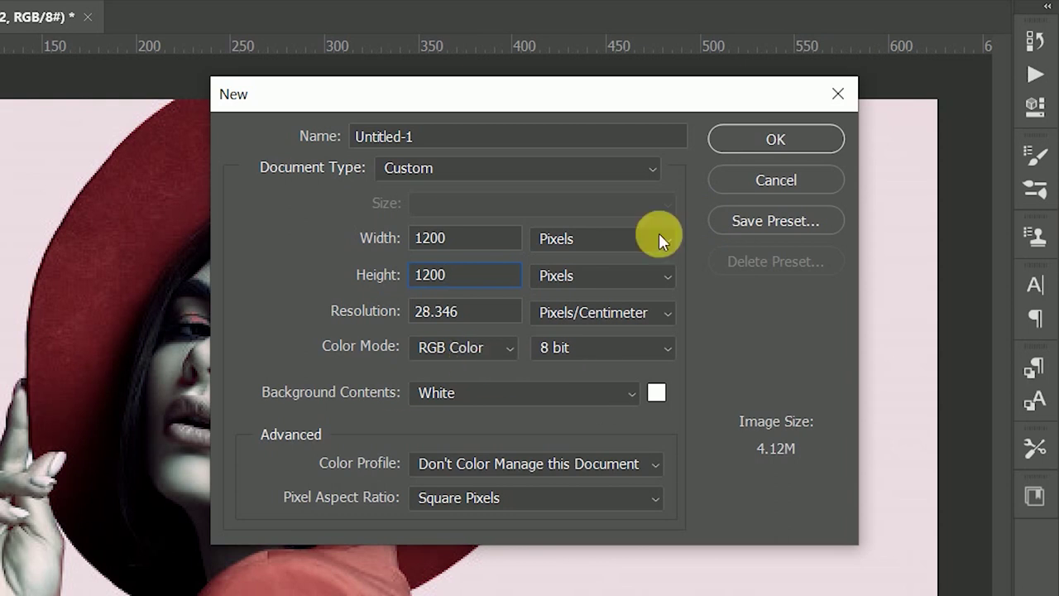
pyautogui.click(753, 143)
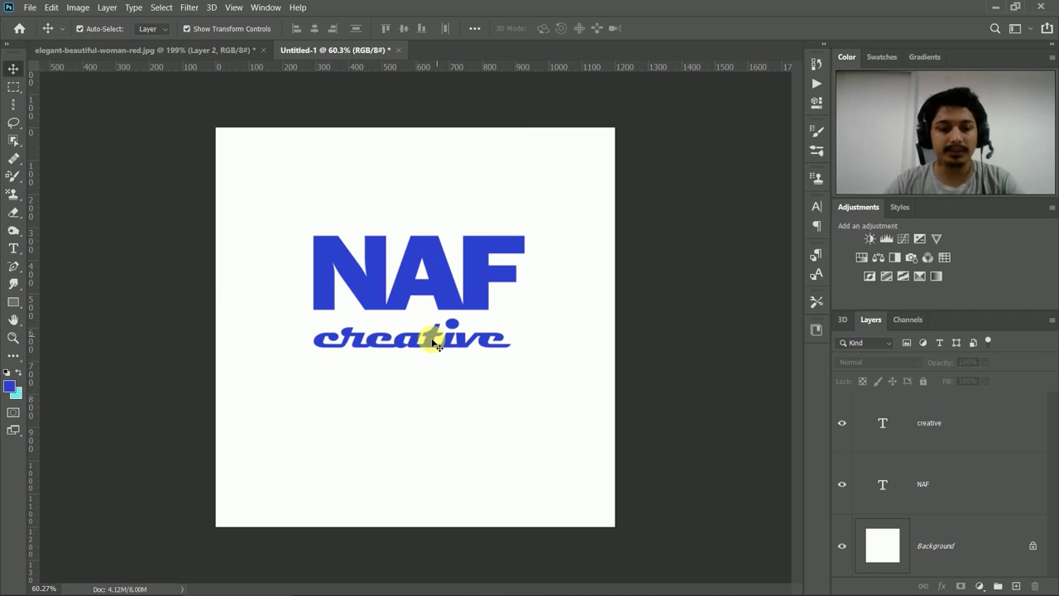
# Switch to the Color Replacement Tool
pyautogui.scroll(1, 436, 343)
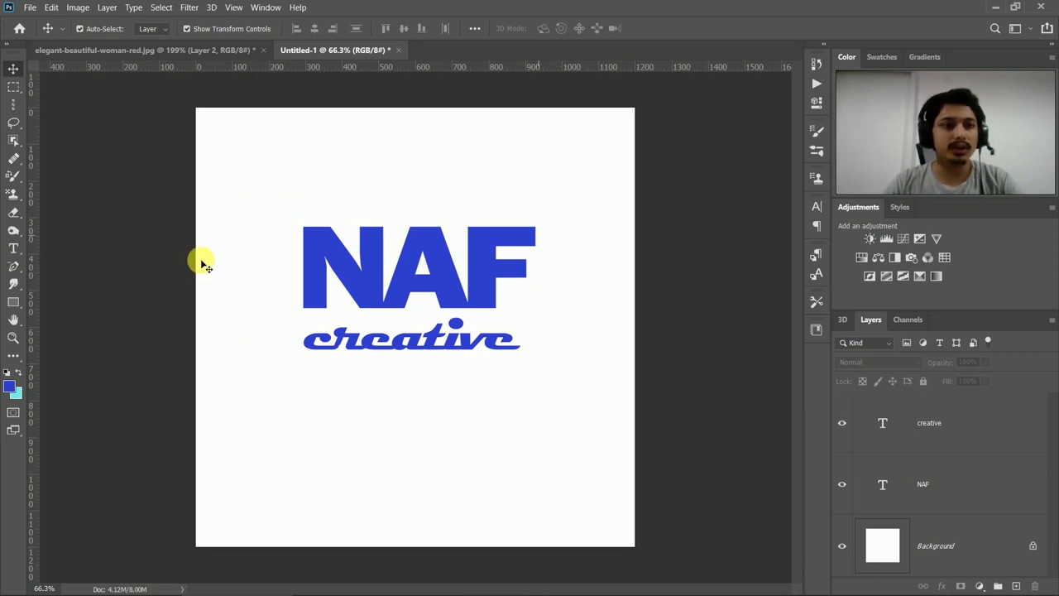
pyautogui.rightClick(12, 174)
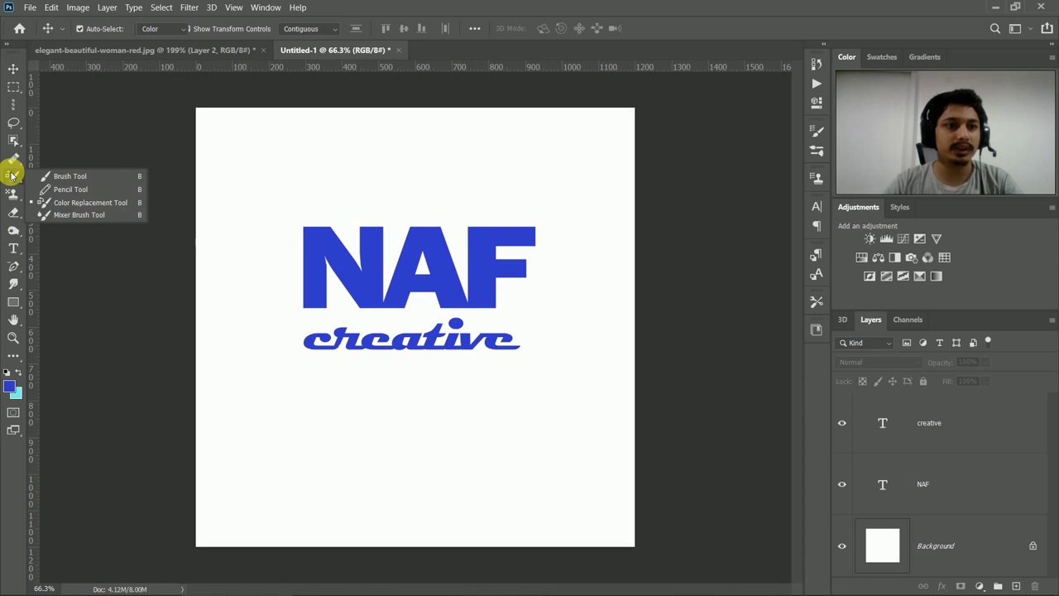
pyautogui.click(52, 201)
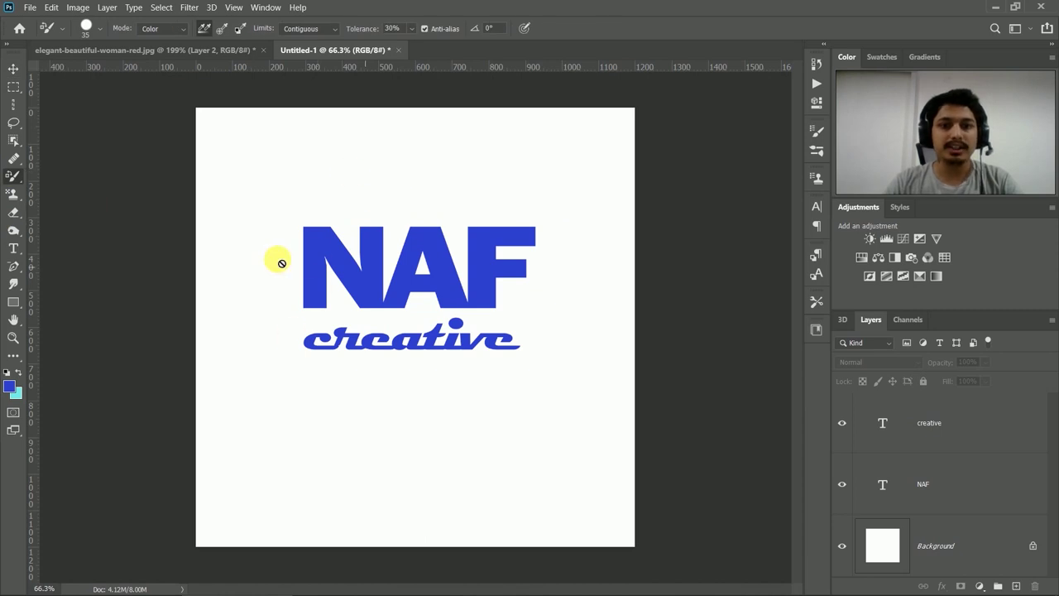
# Rasterize the NAF and creative text layers and merge them into one layer
pyautogui.click(938, 430)
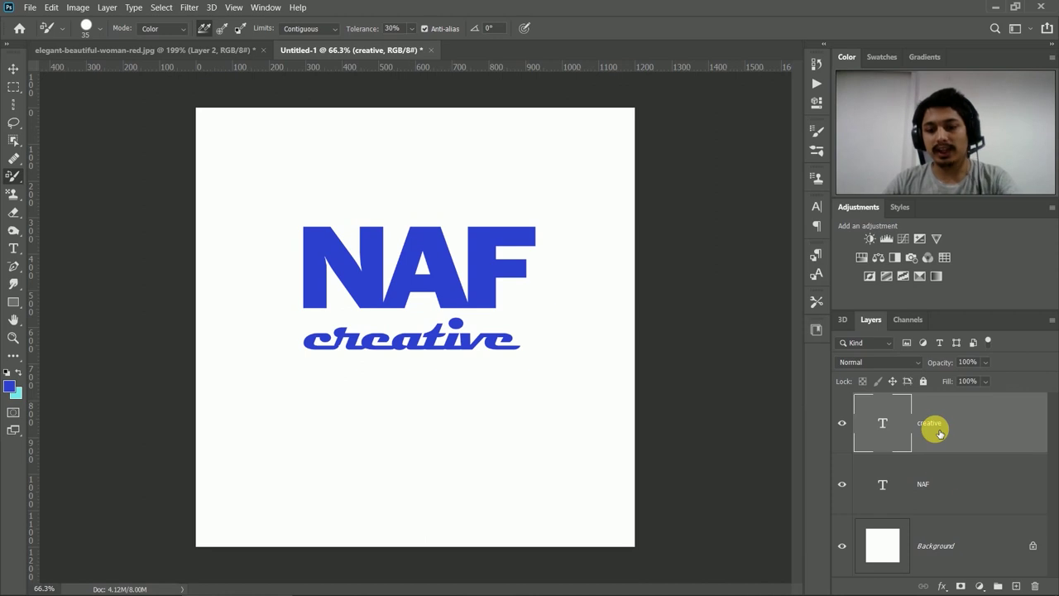
pyautogui.click(943, 486)
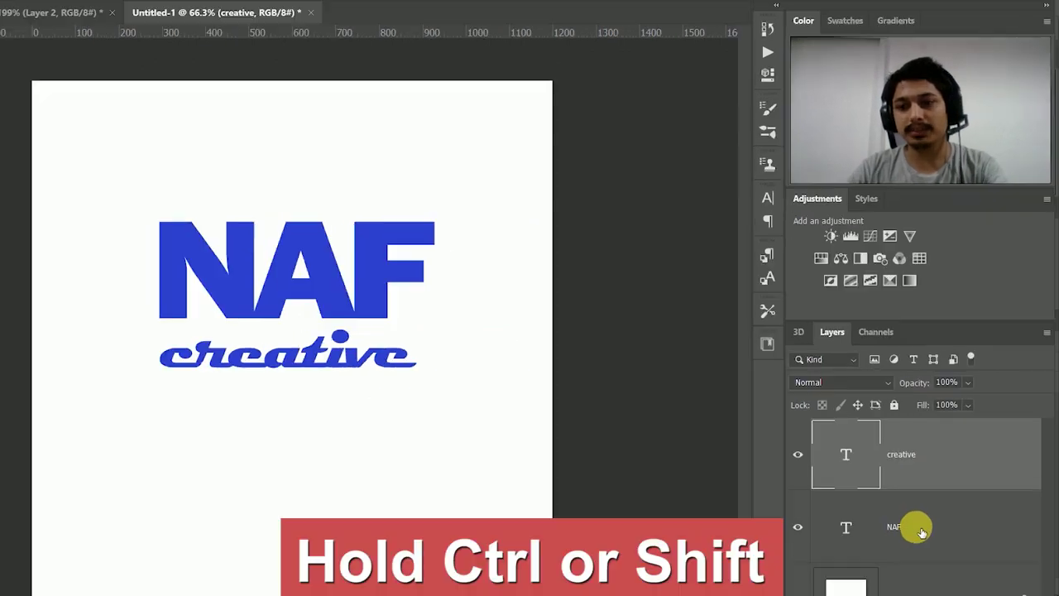
pyautogui.keyDown('ctrl'); pyautogui.click(945, 487); pyautogui.keyUp('ctrl')
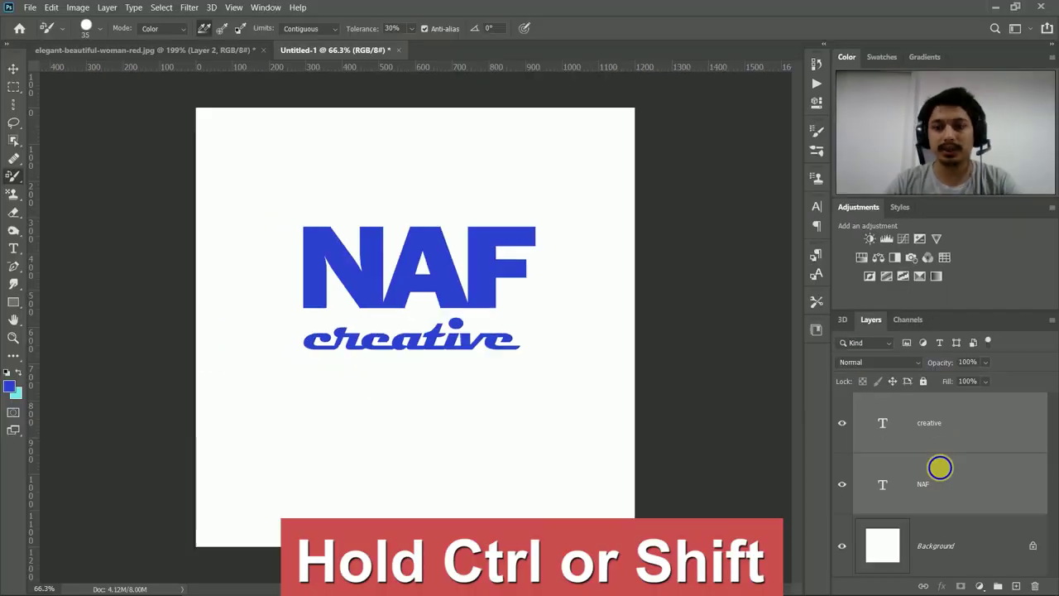
pyautogui.rightClick(941, 466)
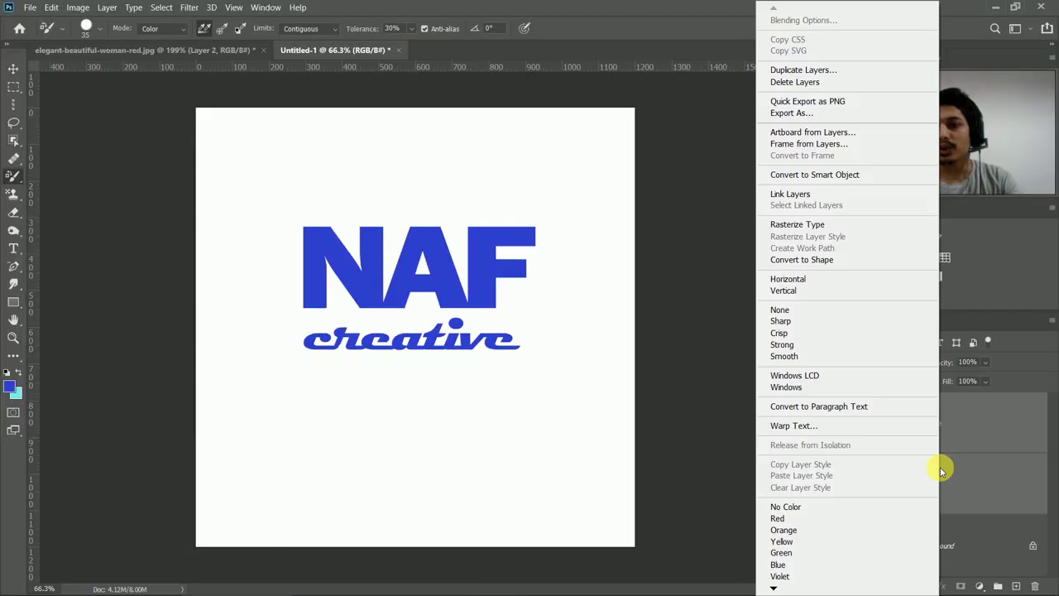
pyautogui.click(796, 225)
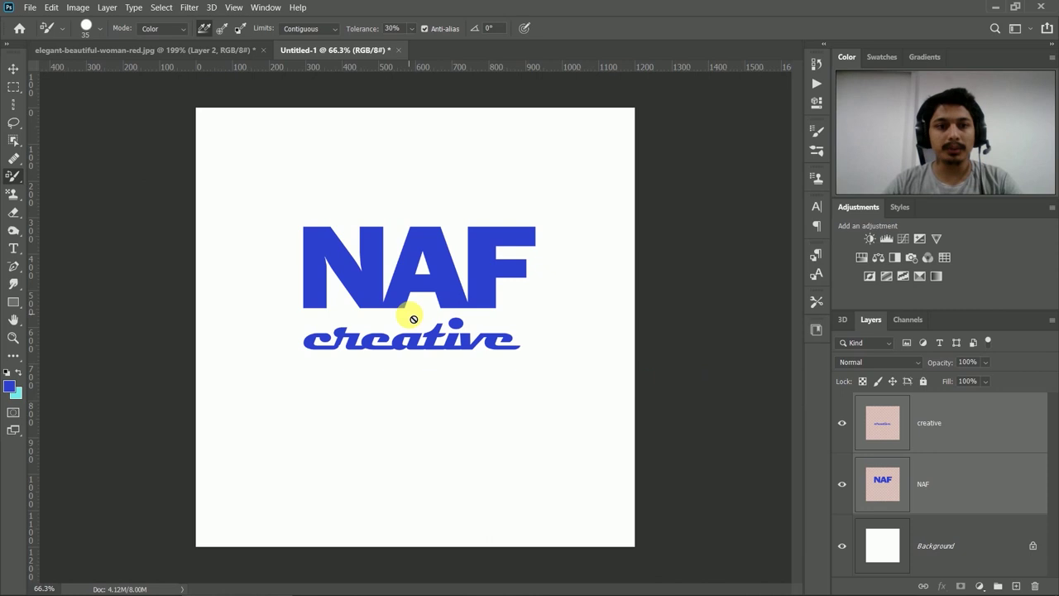
pyautogui.rightClick(918, 448)
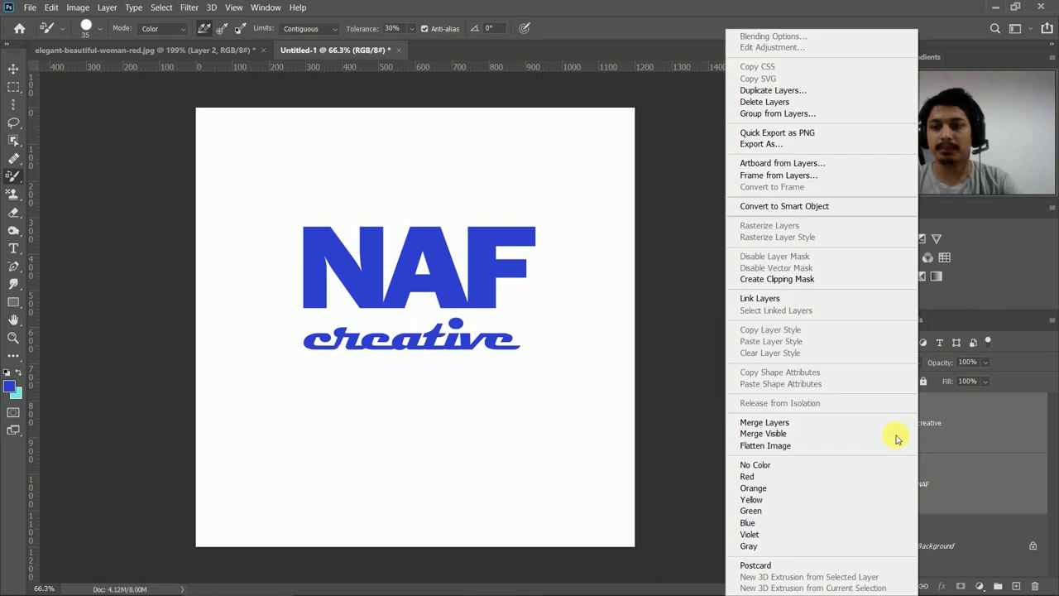
pyautogui.click(775, 423)
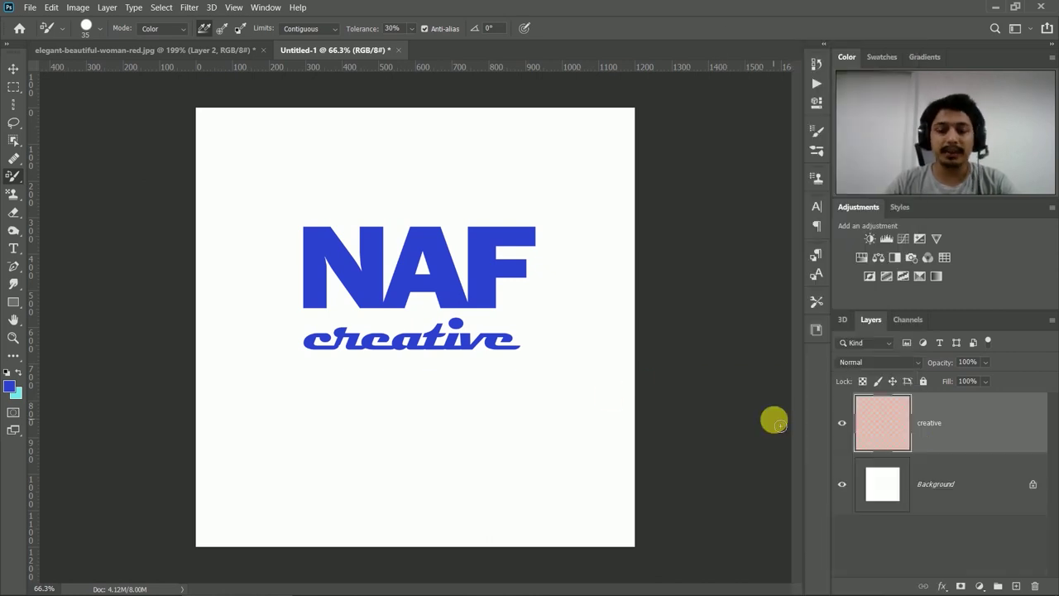
# Set the foreground color to red and paint it over the F and 'ative' of creative
pyautogui.scroll(2, 463, 281)
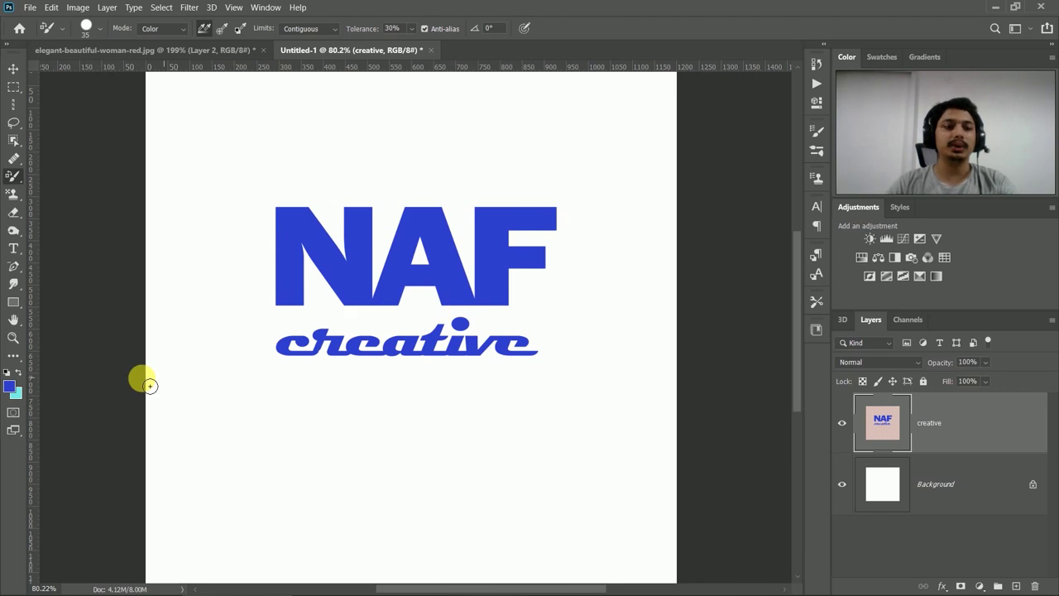
pyautogui.click(10, 387)
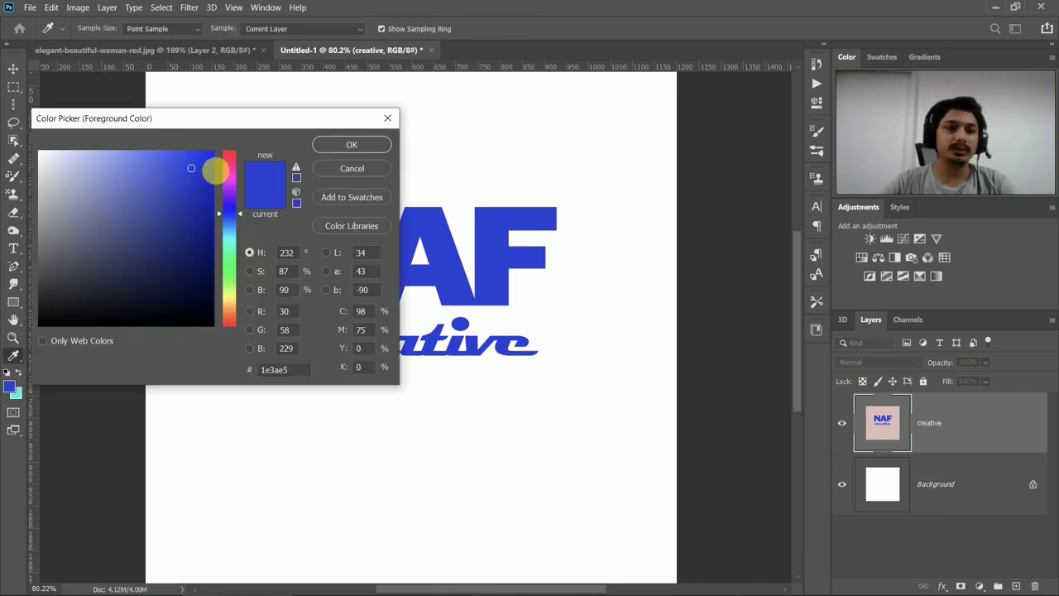
pyautogui.moveTo(215, 170); pyautogui.dragTo(229, 150)
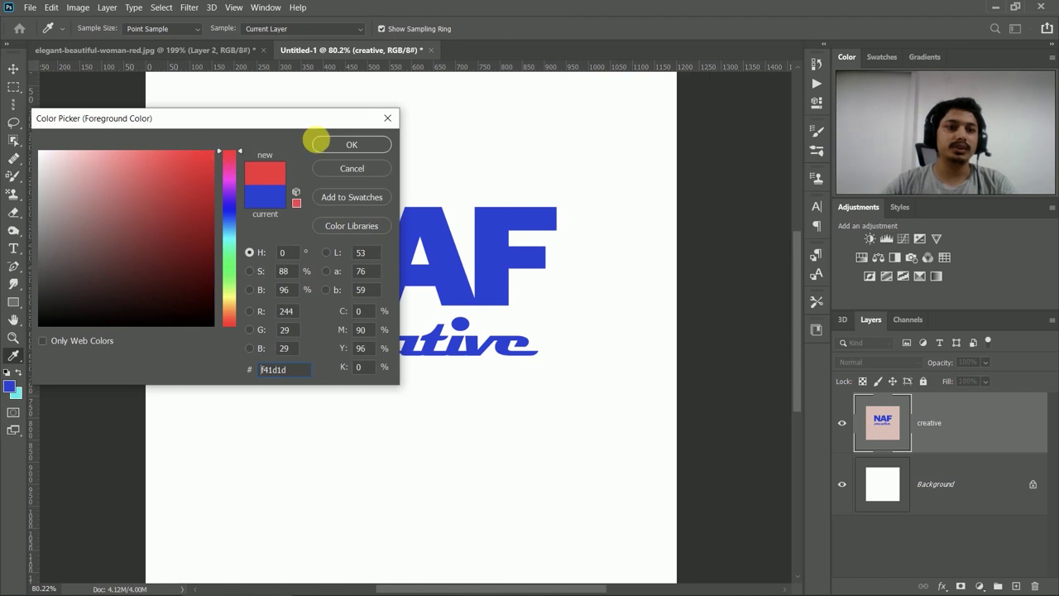
pyautogui.click(343, 144)
pyautogui.press('b')
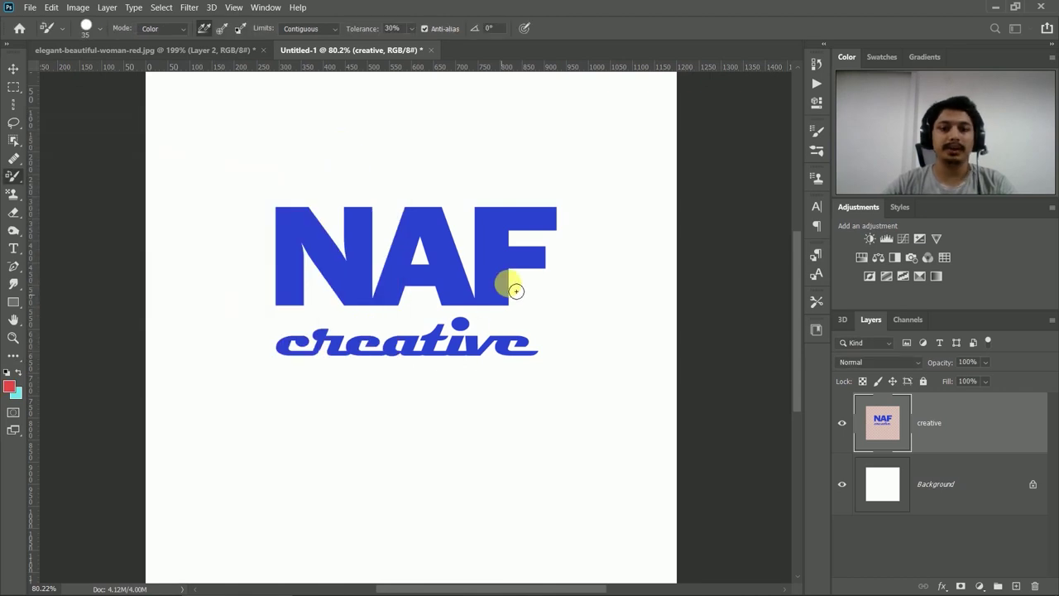
pyautogui.moveTo(449, 342)
pyautogui.mouseDown()
pyautogui.moveTo(433, 319)
pyautogui.moveTo(491, 314)
pyautogui.moveTo(422, 359)
pyautogui.moveTo(451, 341)
pyautogui.moveTo(410, 350)
pyautogui.moveTo(560, 353)
pyautogui.moveTo(524, 348)
pyautogui.moveTo(510, 241)
pyautogui.moveTo(576, 207)
pyautogui.moveTo(526, 259)
pyautogui.mouseUp()
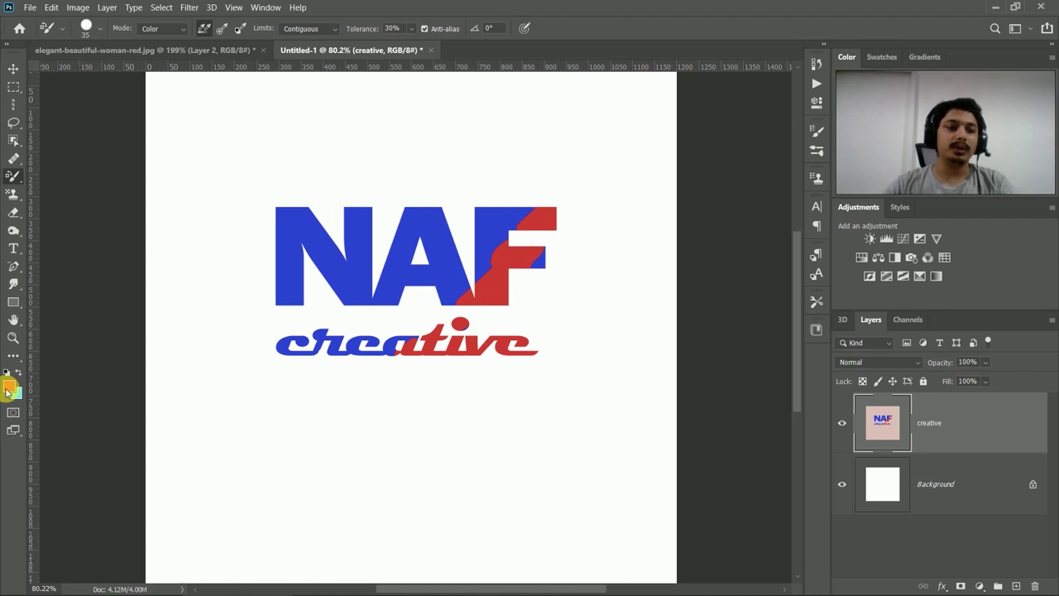
# Pick light green 66a586 as the next foreground color
pyautogui.click(7, 388)
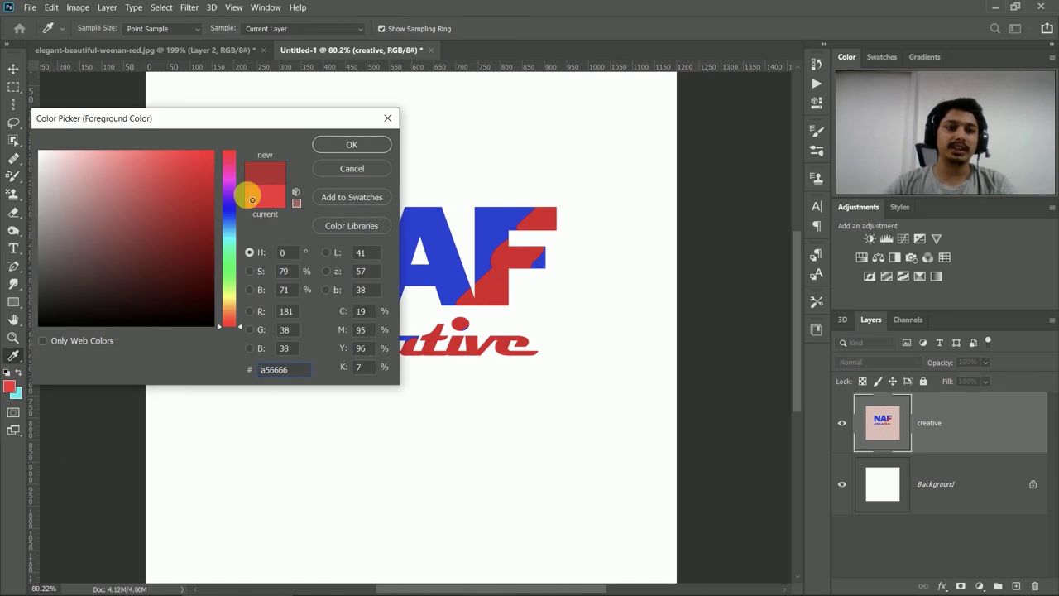
pyautogui.click(228, 252)
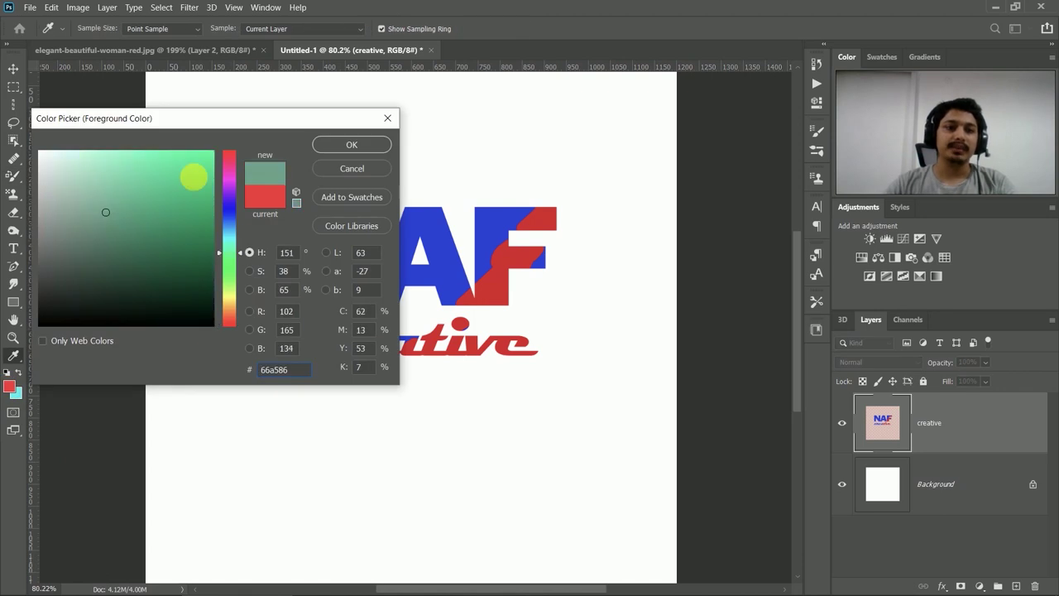
pyautogui.click(179, 165)
# Confirm the light green and paint it over the N's left stem and diagonal
pyautogui.click(350, 146)
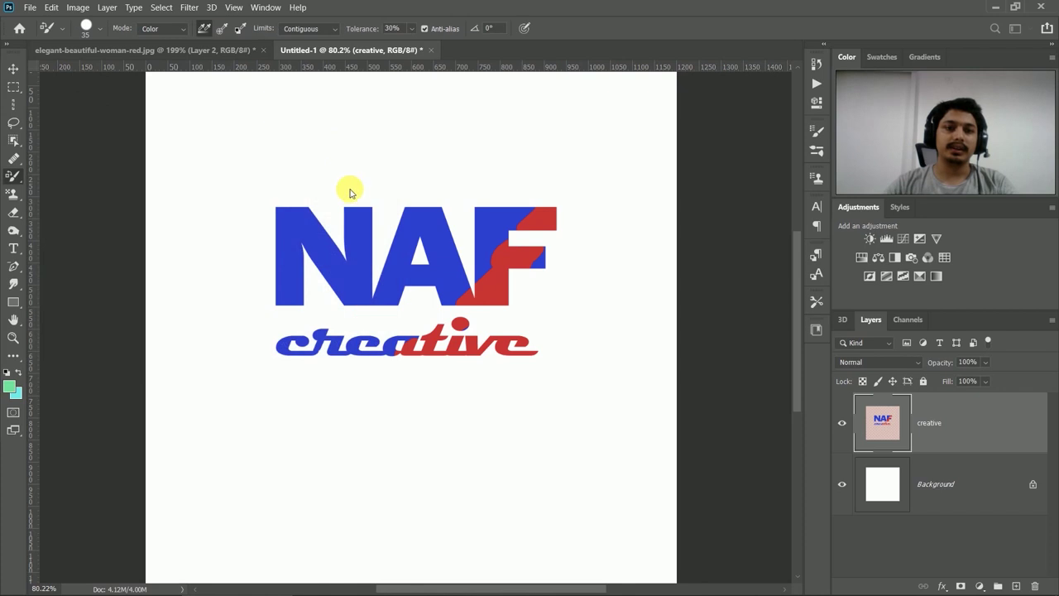
pyautogui.moveTo(279, 307); pyautogui.dragTo(281, 207)
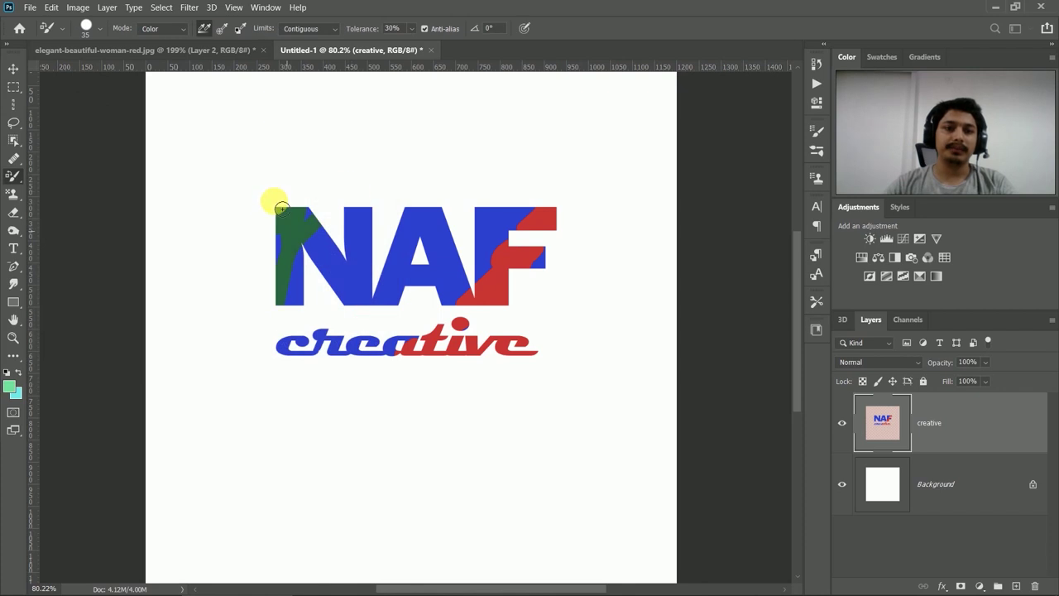
pyautogui.moveTo(366, 229)
pyautogui.mouseDown()
pyautogui.moveTo(350, 247)
pyautogui.moveTo(371, 276)
pyautogui.mouseUp()
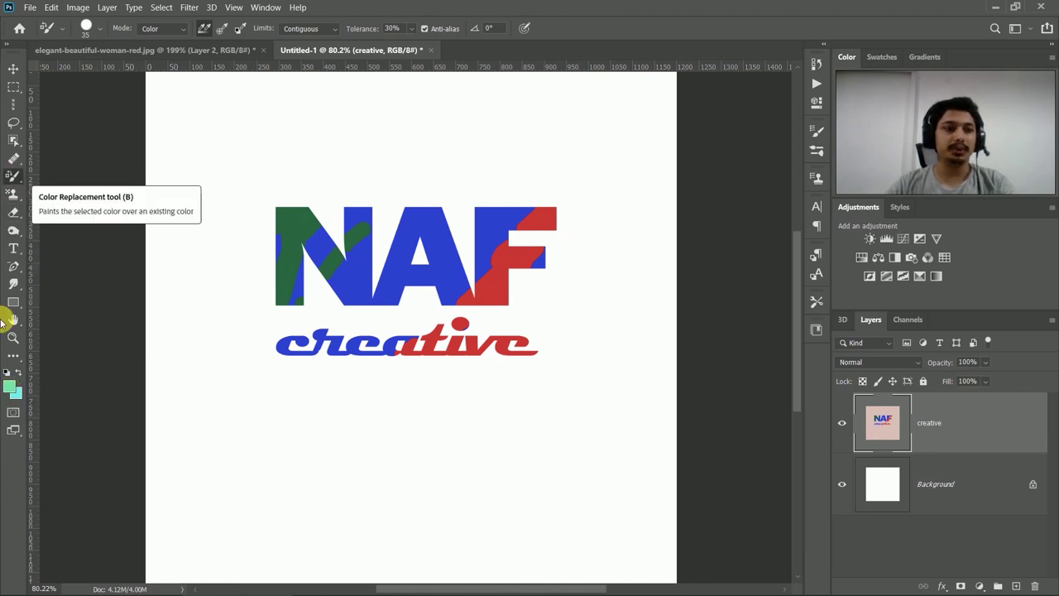
pyautogui.click(12, 384)
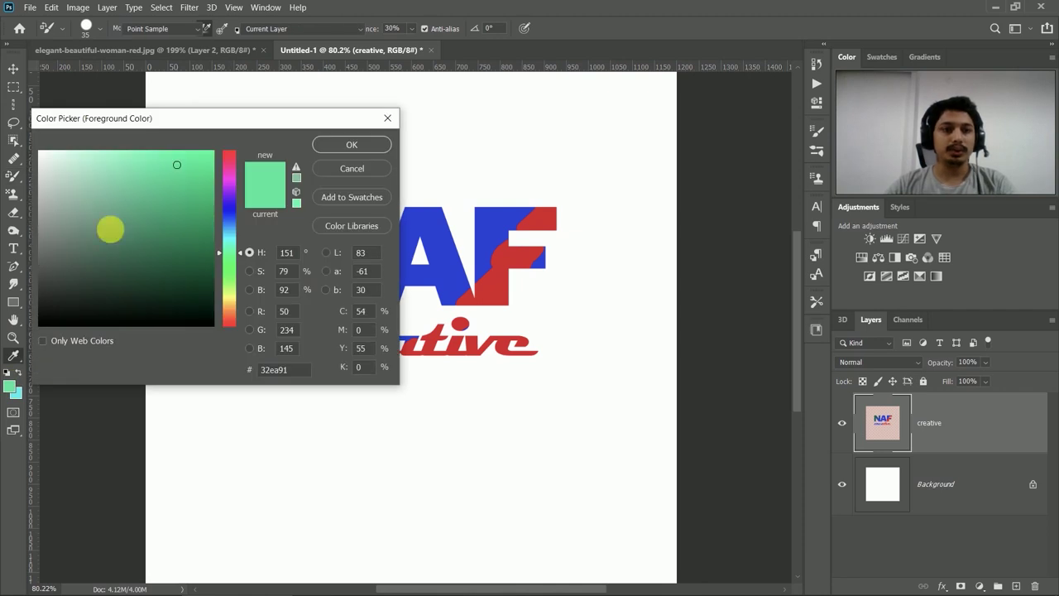